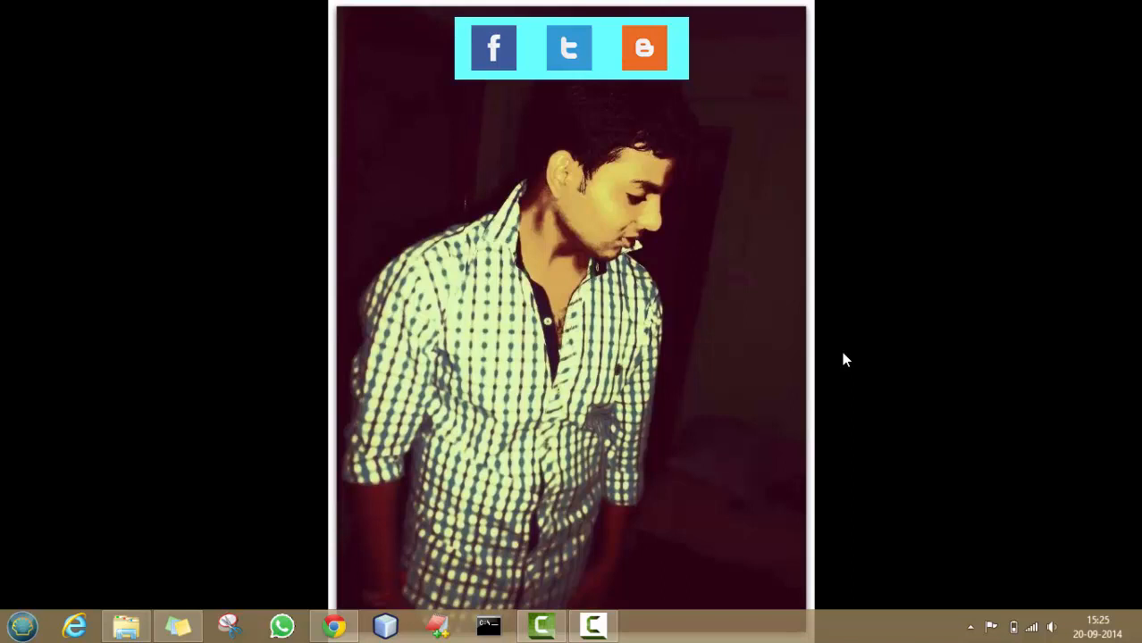
- Switch to Chrome and search Google for "jdk download"
{"action": "left_click", "coordinate": [341, 629]}
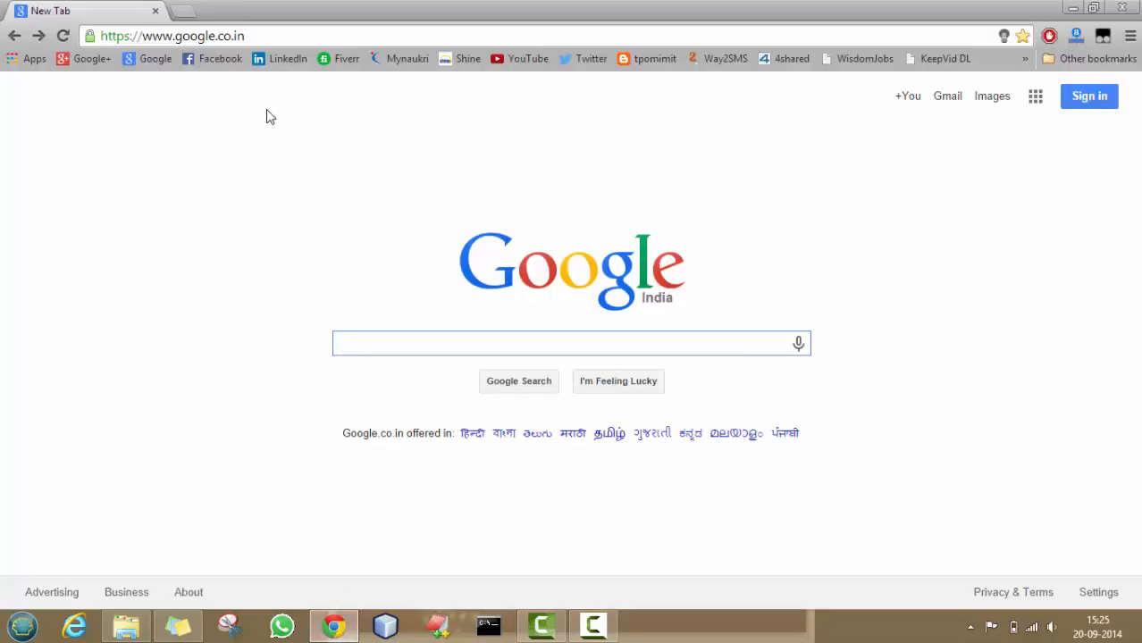
{"action": "left_click", "coordinate": [253, 34]}
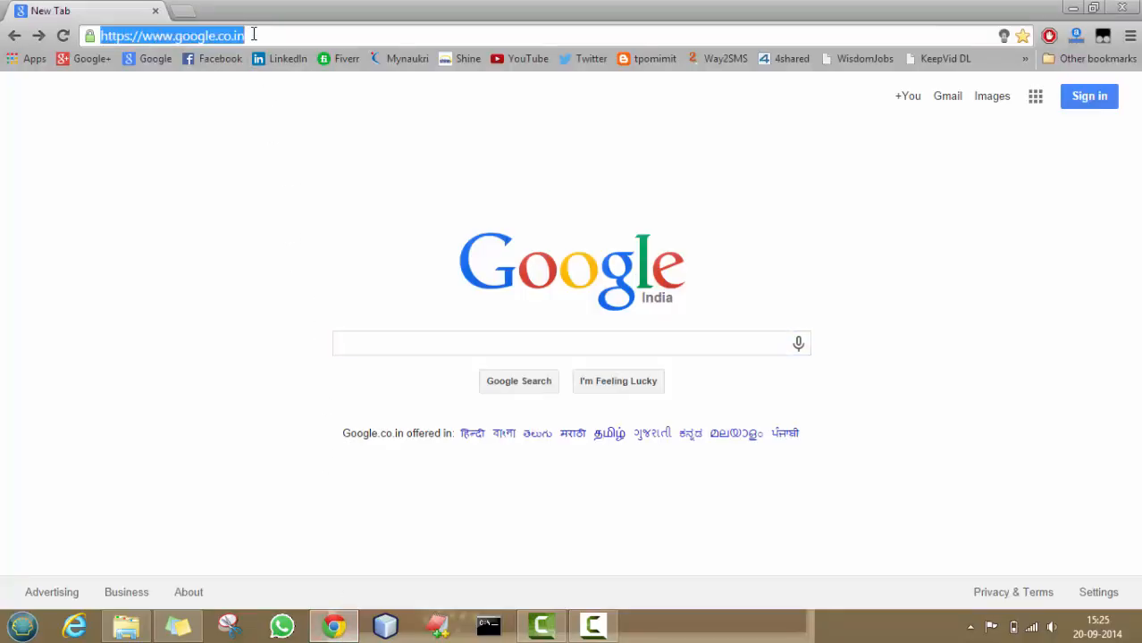
{"action": "left_click", "coordinate": [412, 343]}
{"action": "type", "text": "j"}
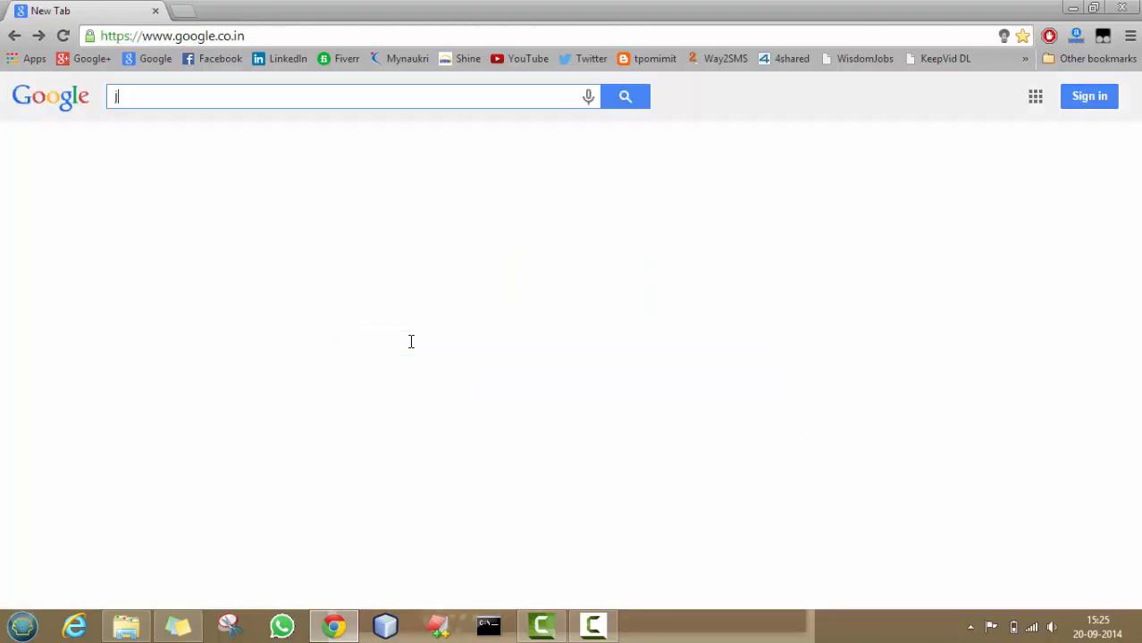
{"action": "type", "text": "dk download"}
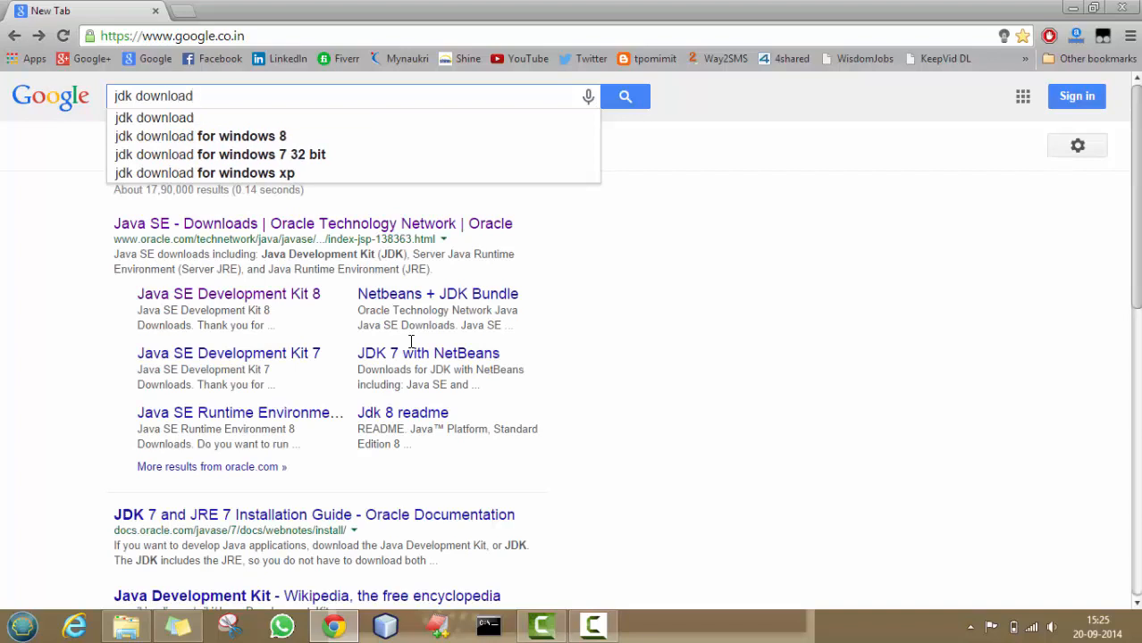
{"action": "key", "text": "Return"}
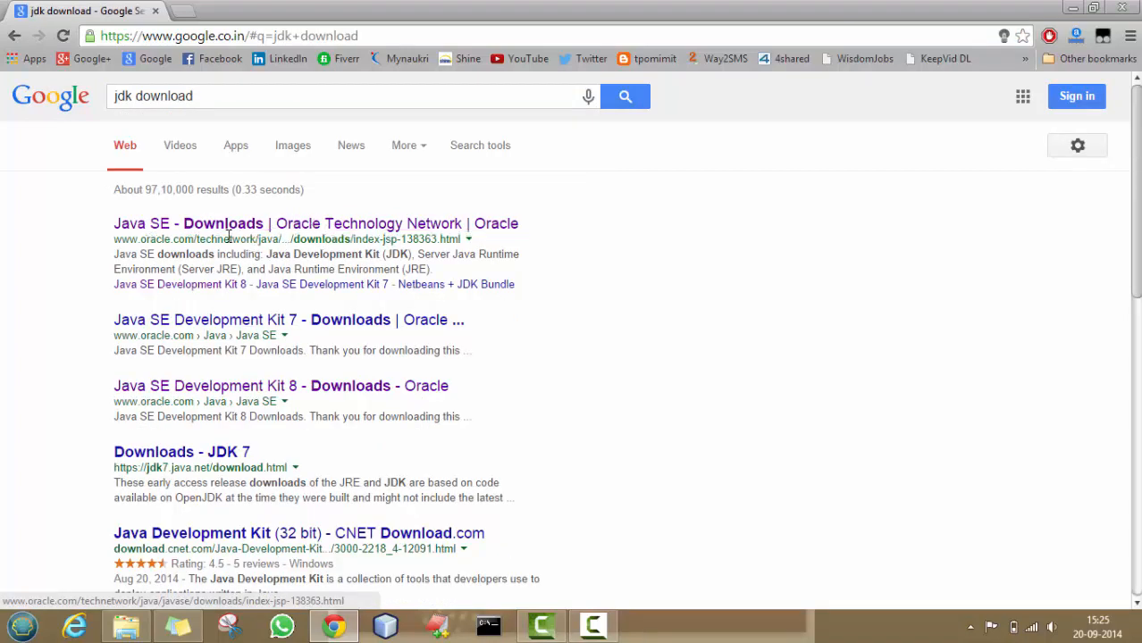
- Open Oracle's Java SE Downloads search result in a new tab and switch to that tab
{"action": "right_click", "coordinate": [221, 233]}
{"action": "left_click", "coordinate": [252, 238]}
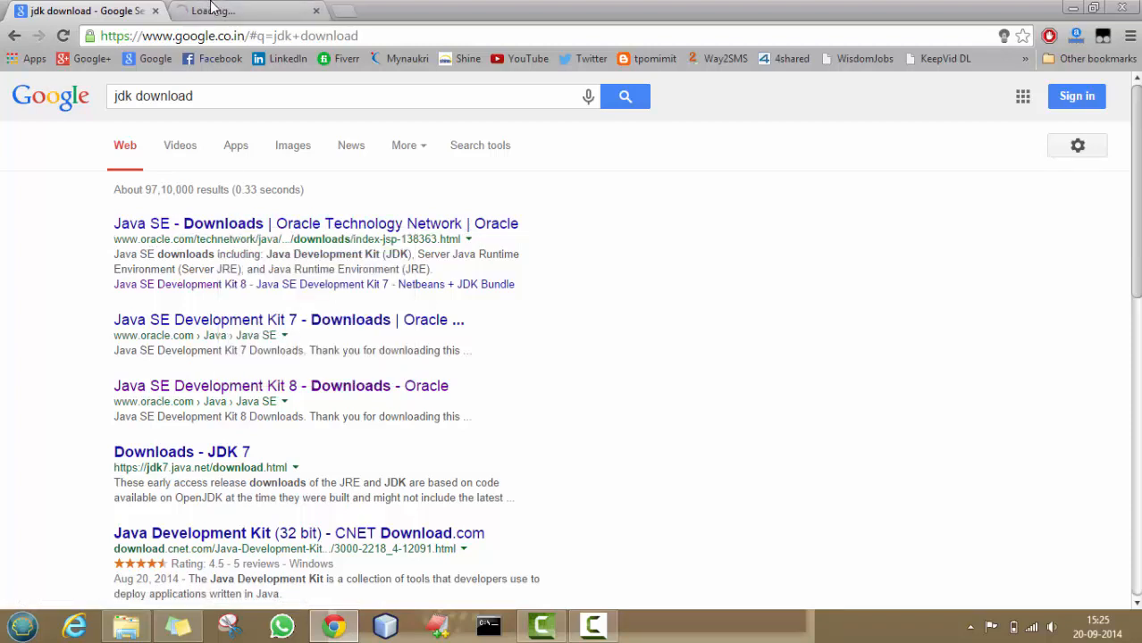
{"action": "left_click", "coordinate": [248, 11]}
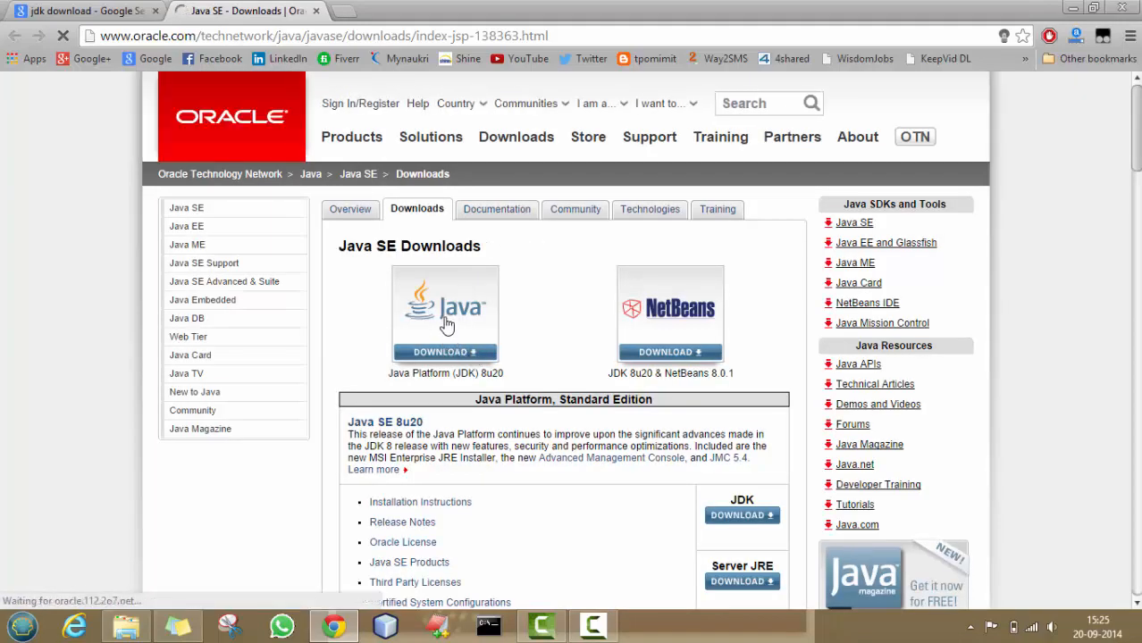
- Go to the Java Platform (JDK) 8u20 download page and accept its license agreement
{"action": "left_click", "coordinate": [447, 323]}
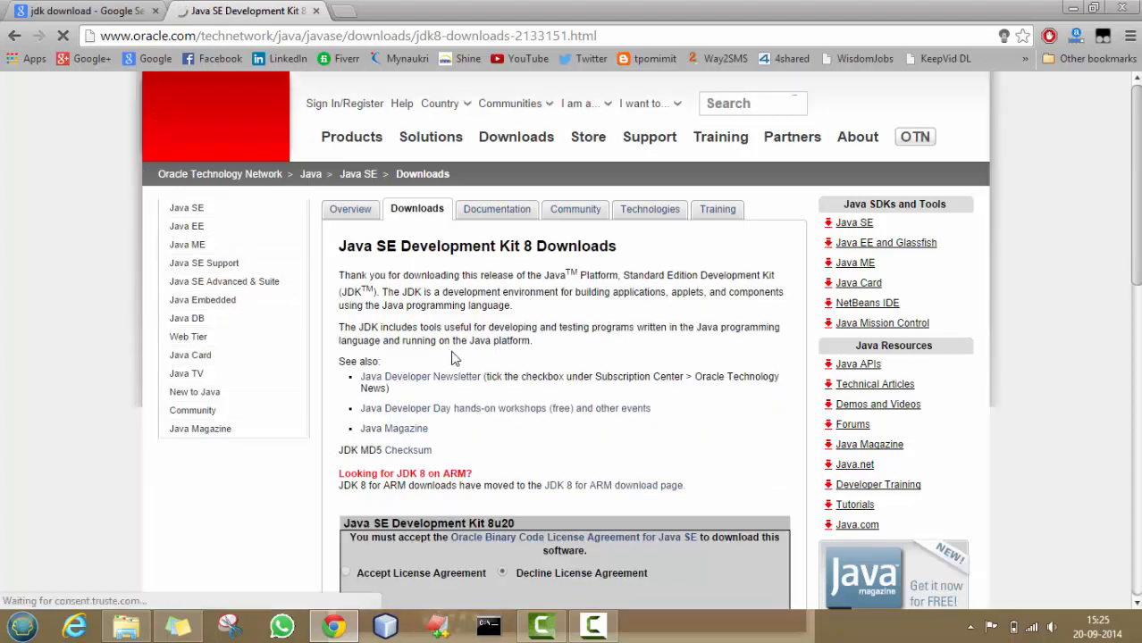
{"action": "left_click_drag", "start_coordinate": [1138, 187], "coordinate": [1138, 275]}
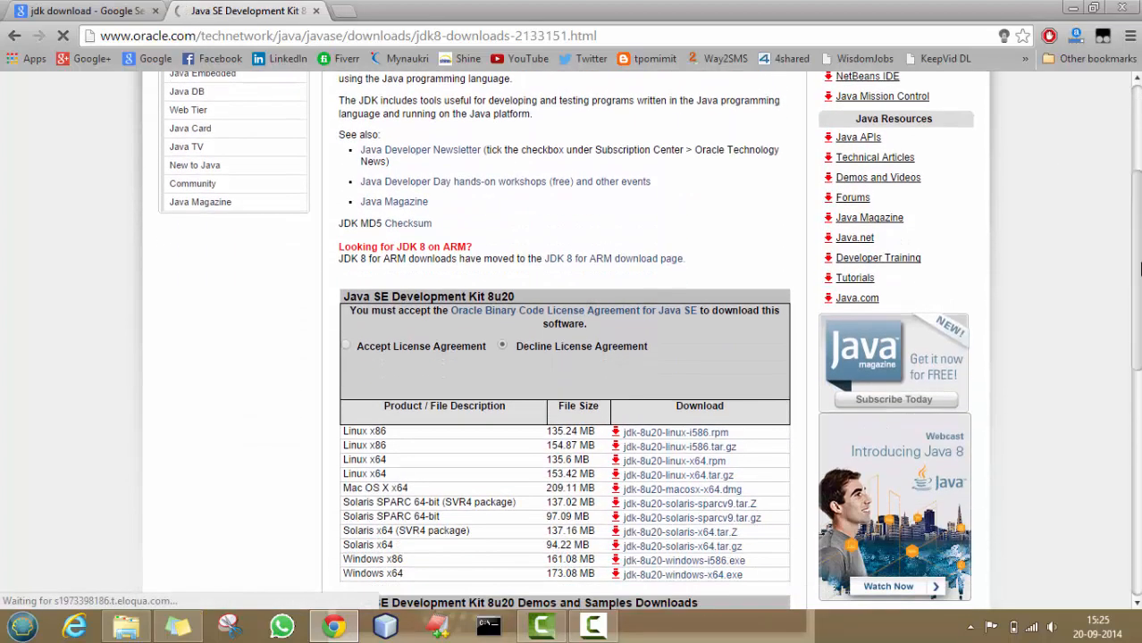
{"action": "left_click", "coordinate": [348, 347]}
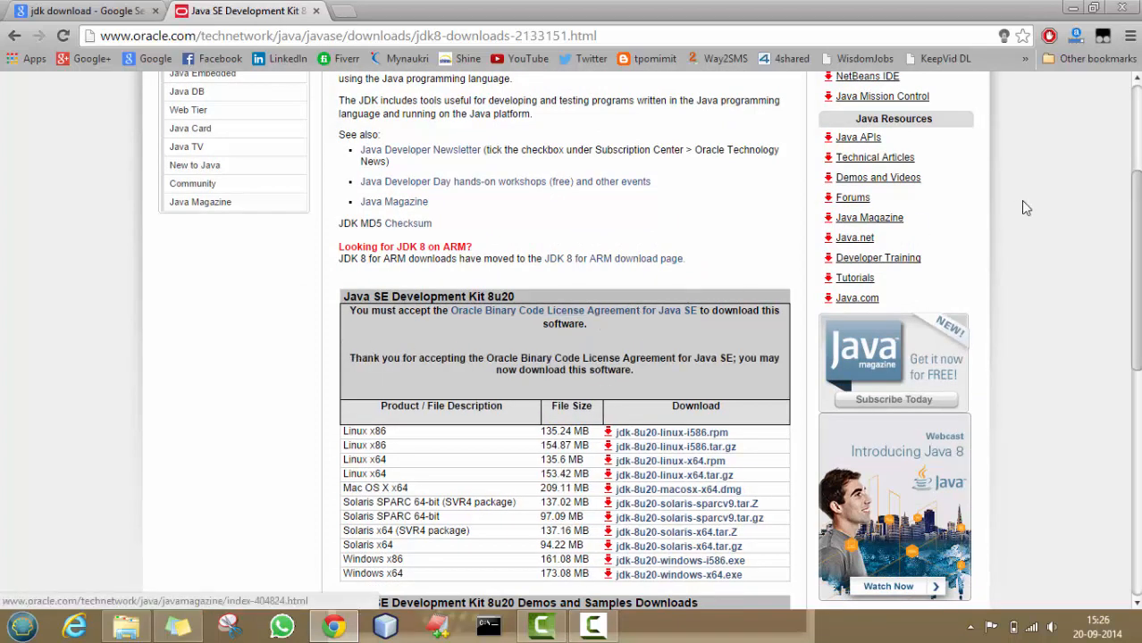
{"action": "scroll", "coordinate": [1110, 291], "scroll_direction": "down", "scroll_amount": 4}
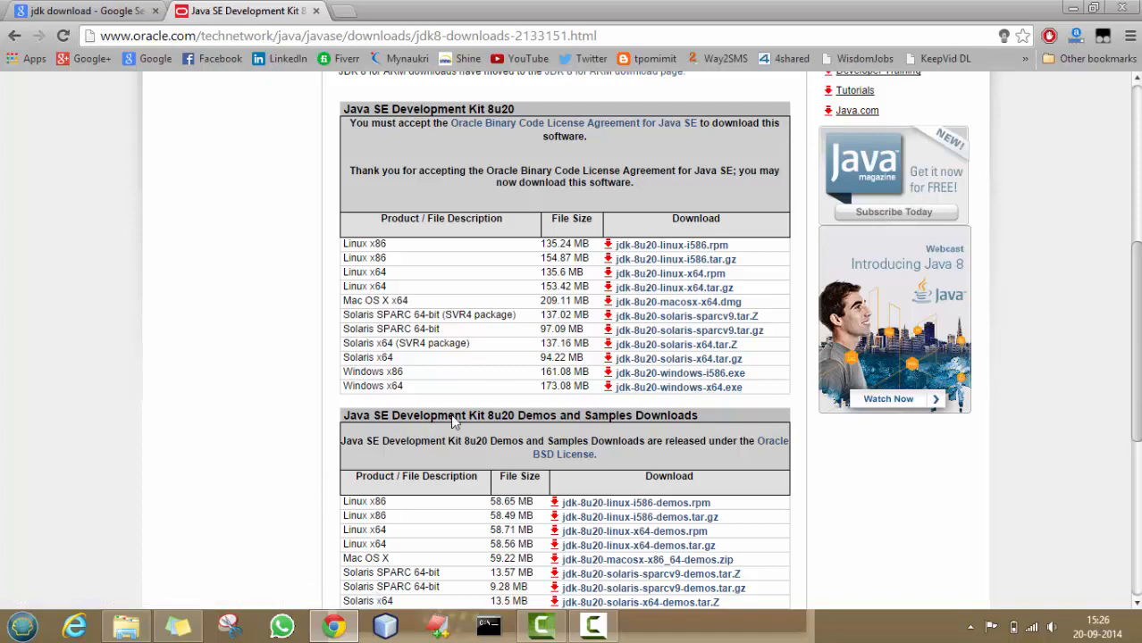
- Minimize the browser, switch to the JDK folder in File Explorer and launch the jdk-8-windows-x64 installer
{"action": "left_click", "coordinate": [1068, 8]}
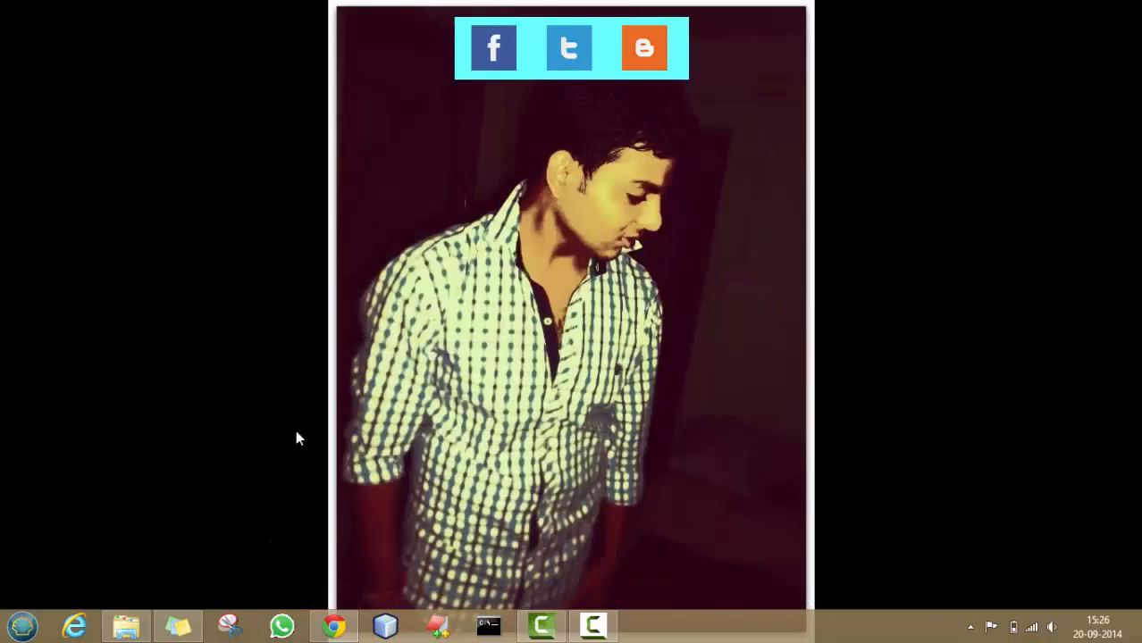
{"action": "left_click", "coordinate": [124, 633]}
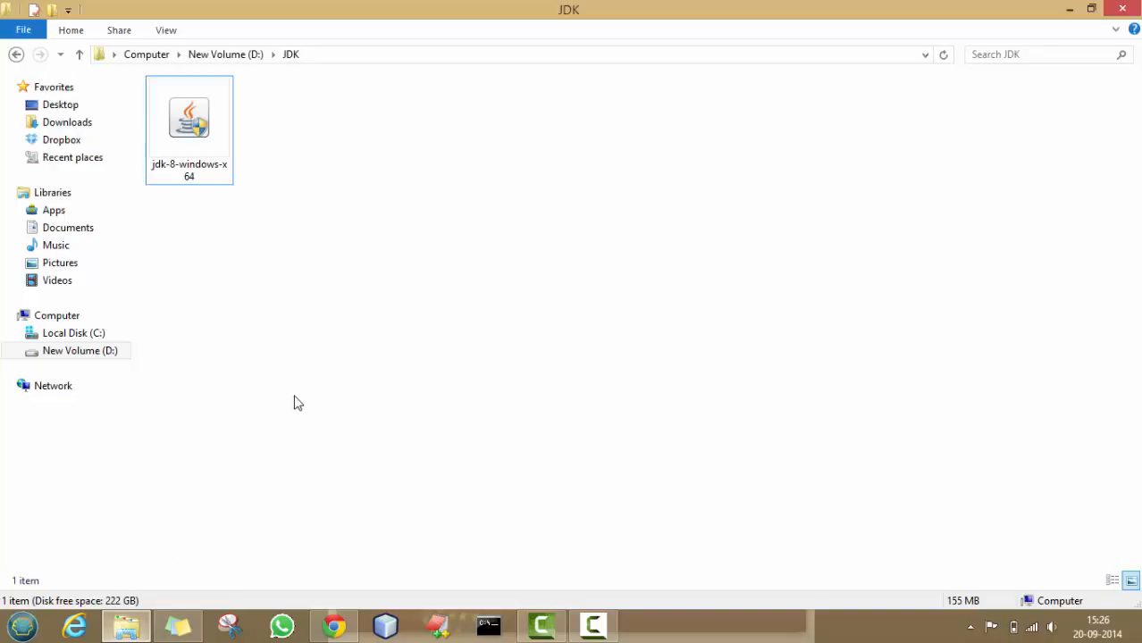
{"action": "left_click", "coordinate": [200, 130]}
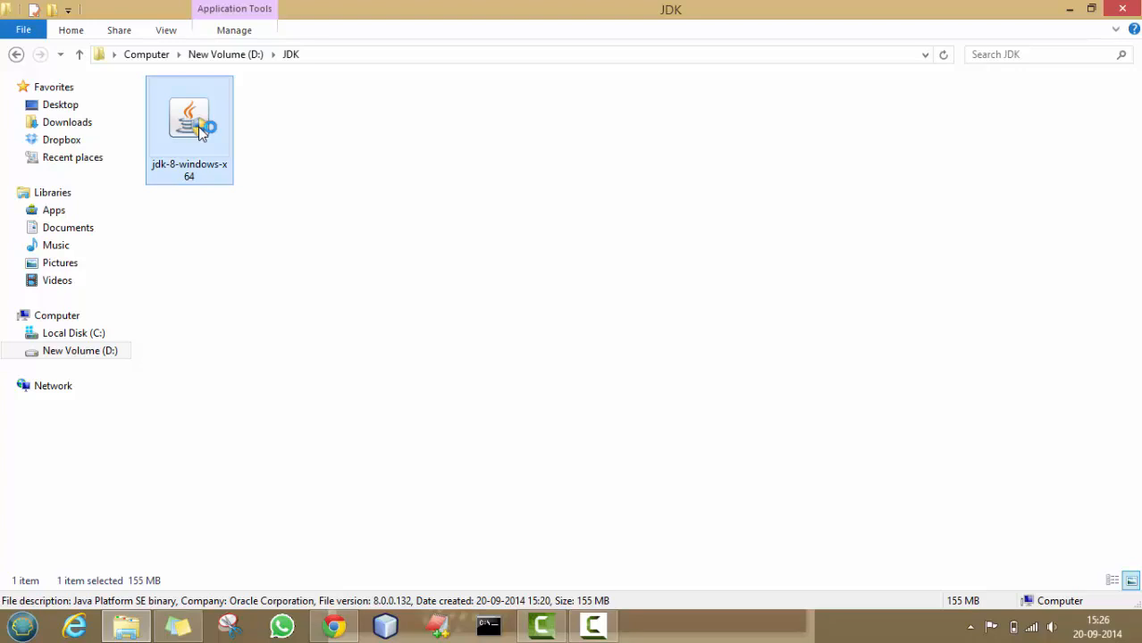
{"action": "double_click", "coordinate": [198, 127]}
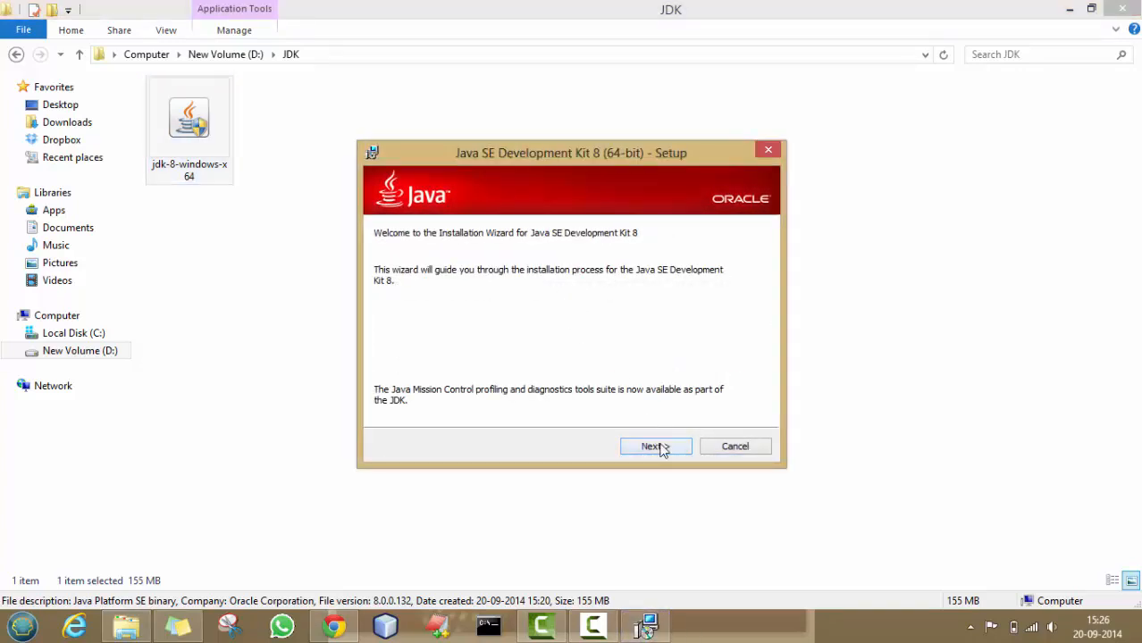
- Install Java SE Development Kit 8 with the default options, keeping C:\Program Files\Java\jre8\ as the JRE destination, and close the finished setup
{"action": "left_click", "coordinate": [663, 447]}
{"action": "left_click", "coordinate": [662, 448]}
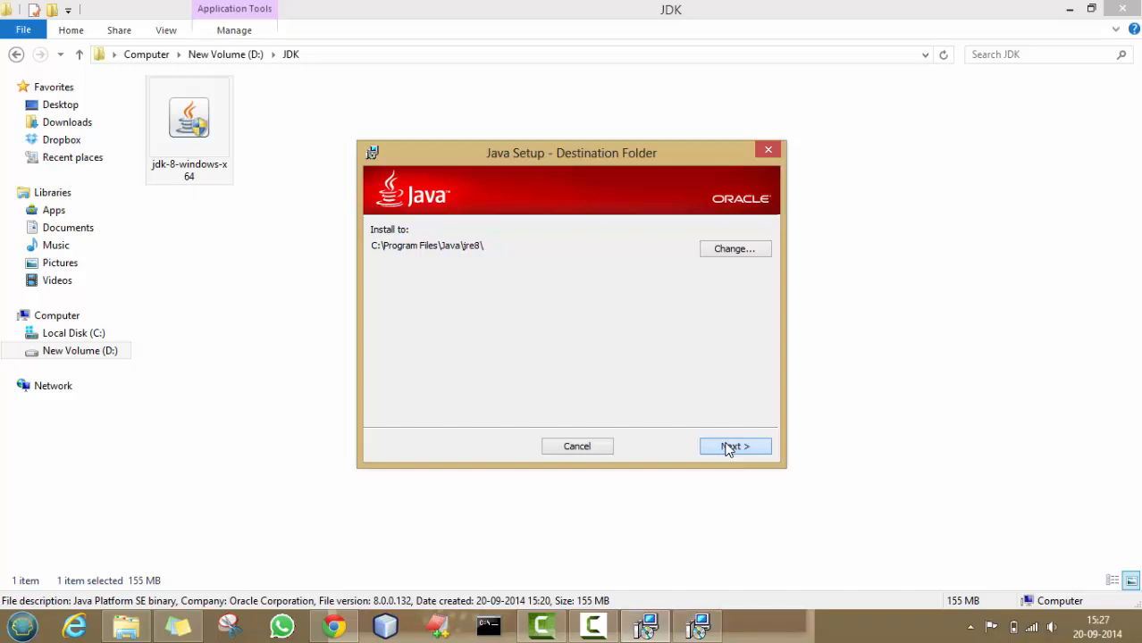
{"action": "left_click", "coordinate": [731, 447]}
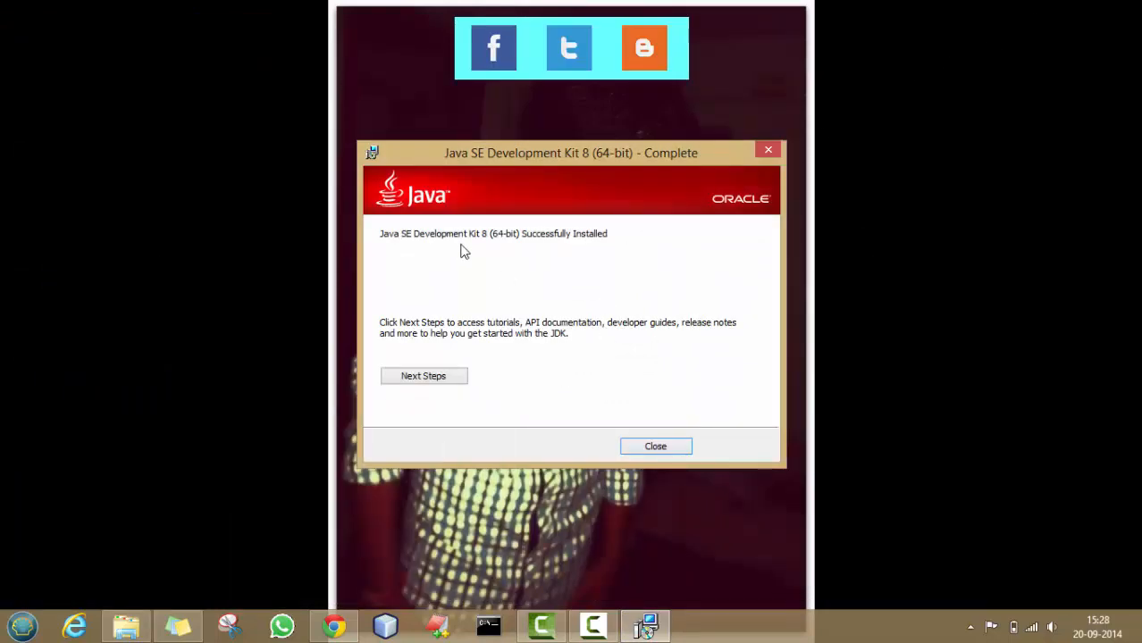
{"action": "left_click", "coordinate": [653, 446]}
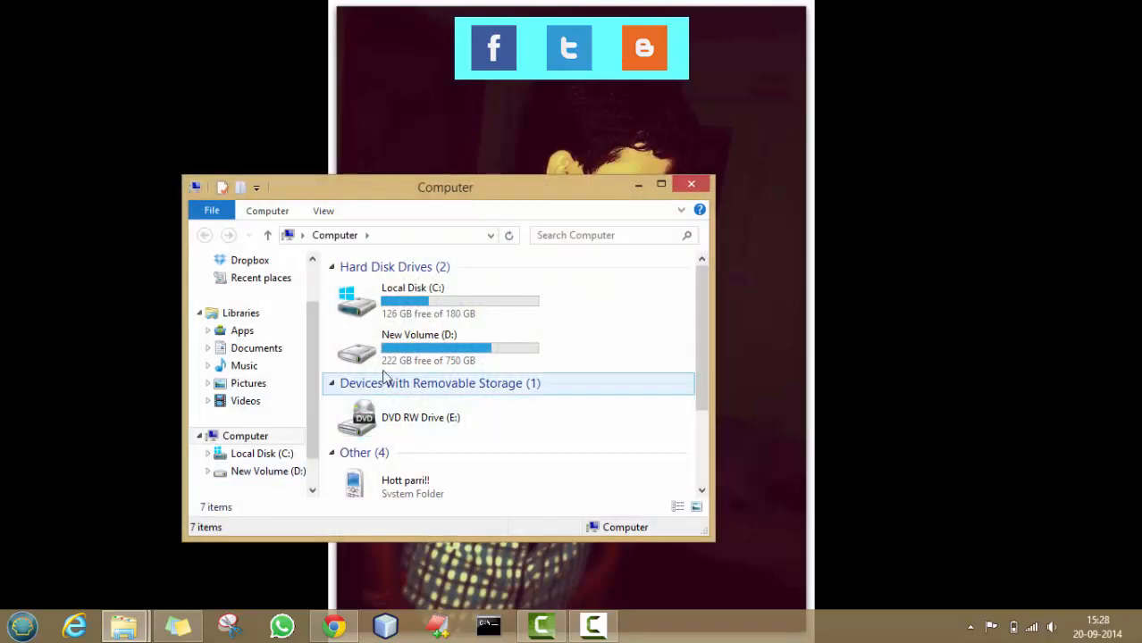
- Maximize the Computer window and open the computer's Environment Variables through its advanced system settings
{"action": "double_click", "coordinate": [527, 198]}
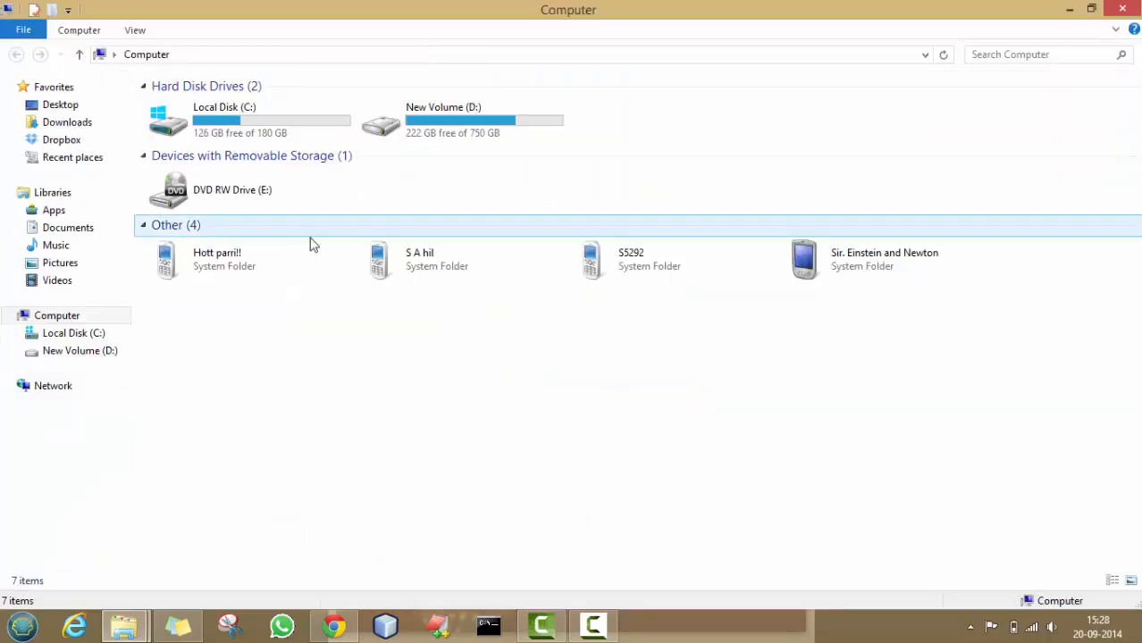
{"action": "right_click", "coordinate": [71, 322]}
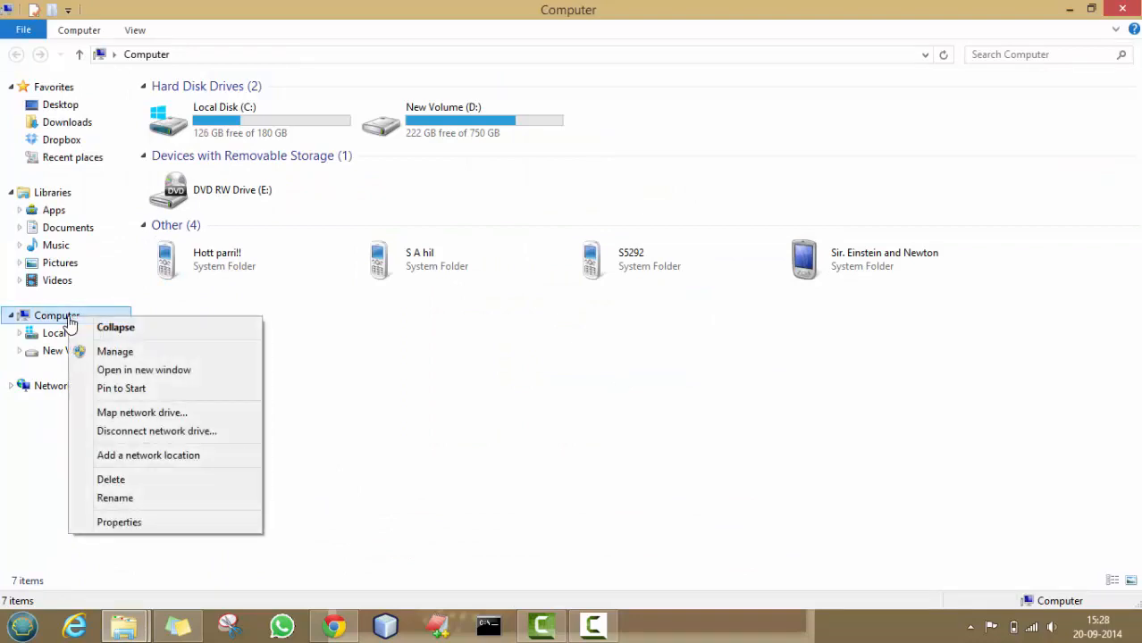
{"action": "left_click", "coordinate": [178, 529]}
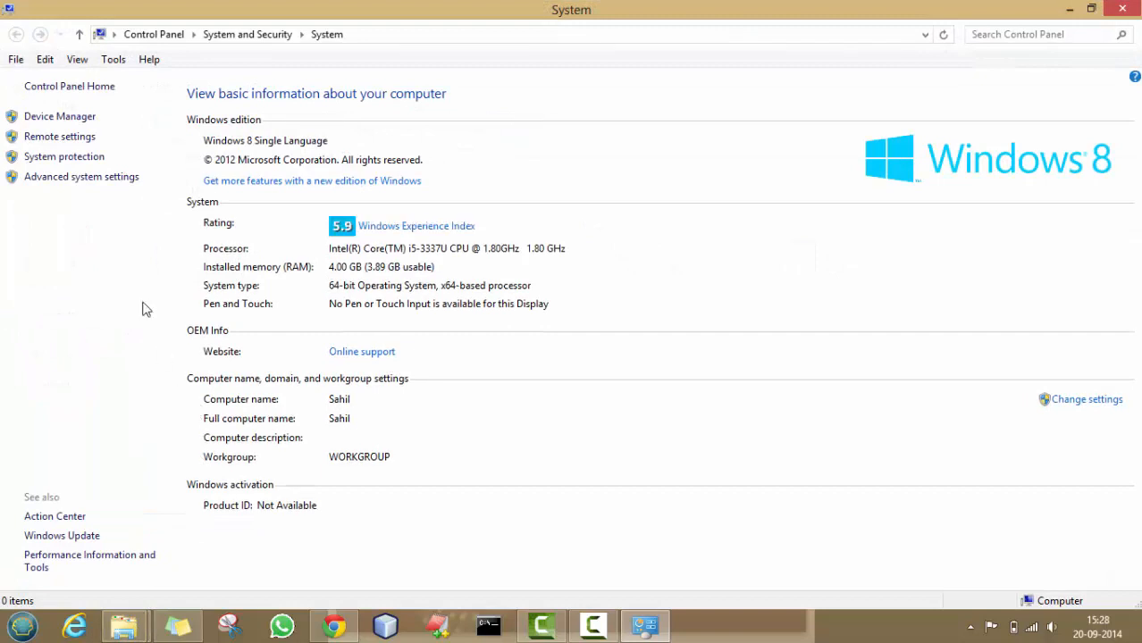
{"action": "left_click", "coordinate": [78, 178]}
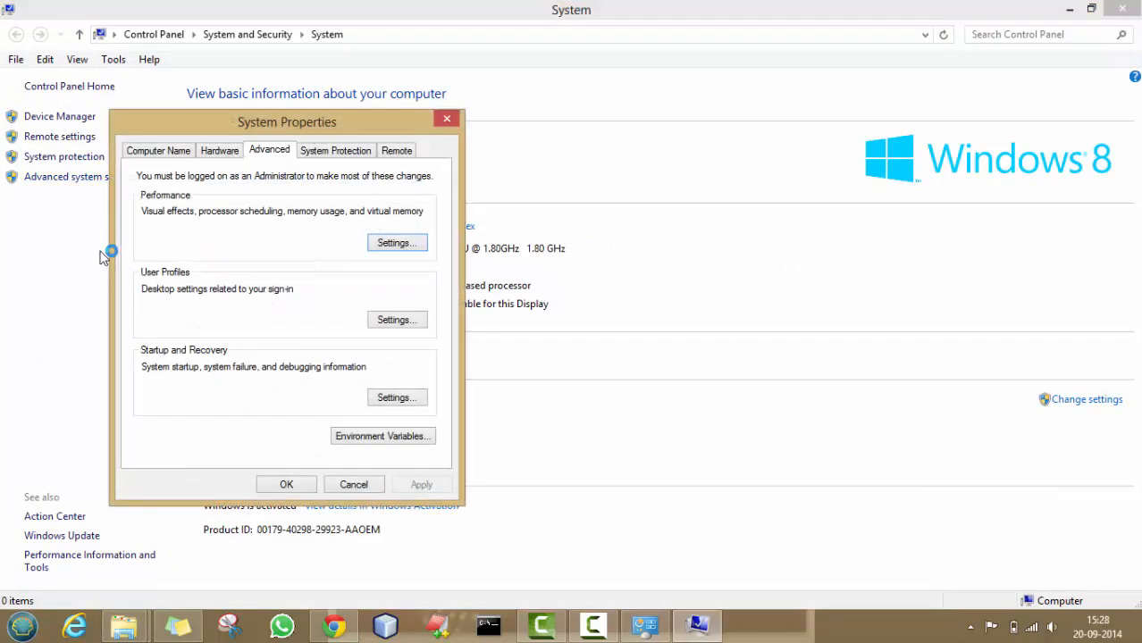
{"action": "left_click", "coordinate": [386, 436]}
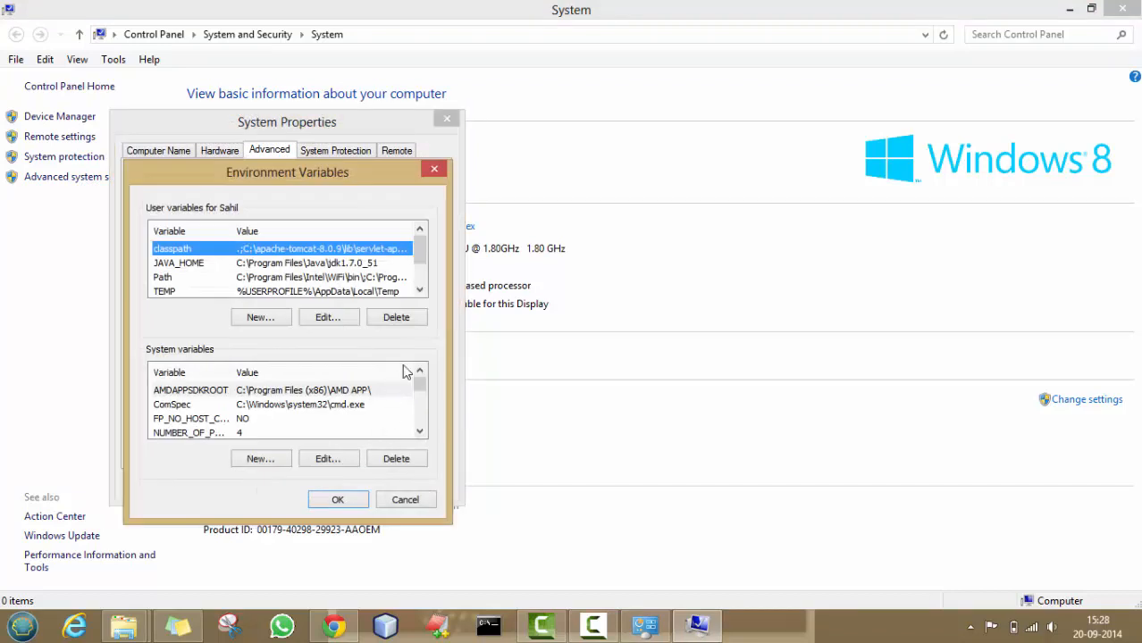
- Edit the Path system variable and append a semicolon after C:\Program Files\Java\jdk1.8.0\bin at the end of its value
{"action": "mouse_move", "coordinate": [420, 384]}
{"action": "left_mouse_down"}
{"action": "mouse_move", "coordinate": [424, 401]}
{"action": "mouse_move", "coordinate": [421, 387]}
{"action": "left_mouse_up"}
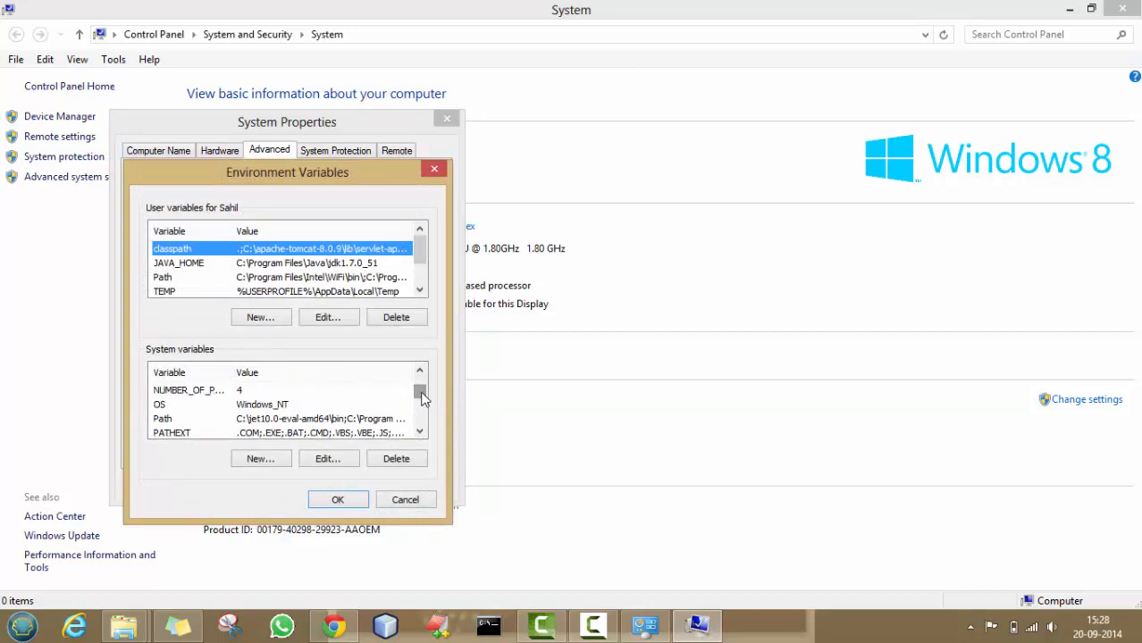
{"action": "left_click", "coordinate": [369, 420]}
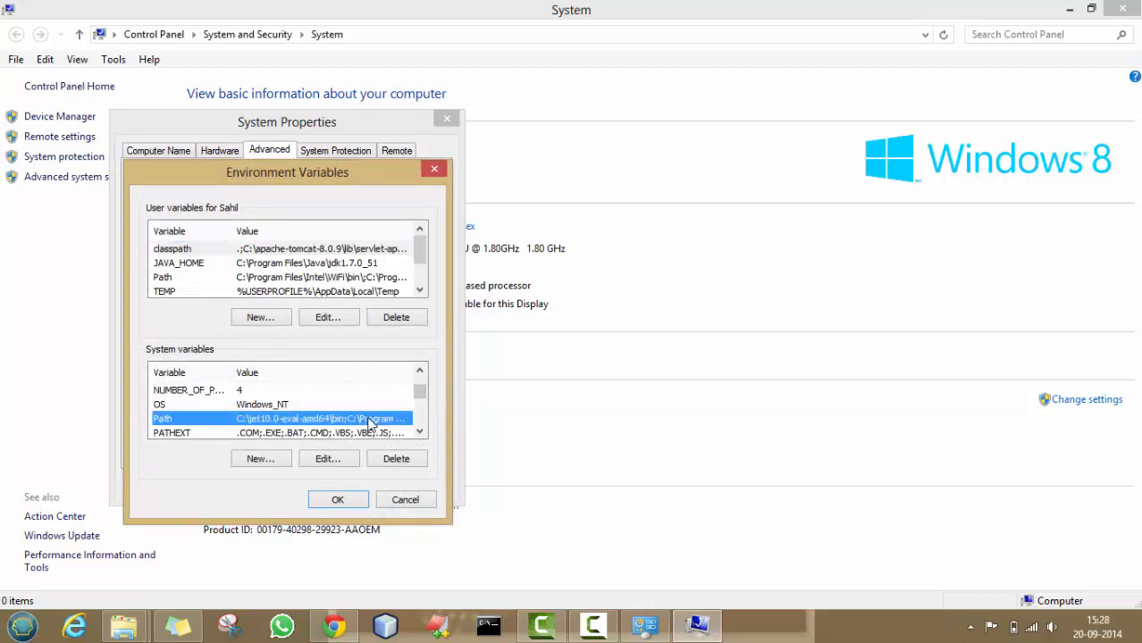
{"action": "left_click", "coordinate": [327, 459]}
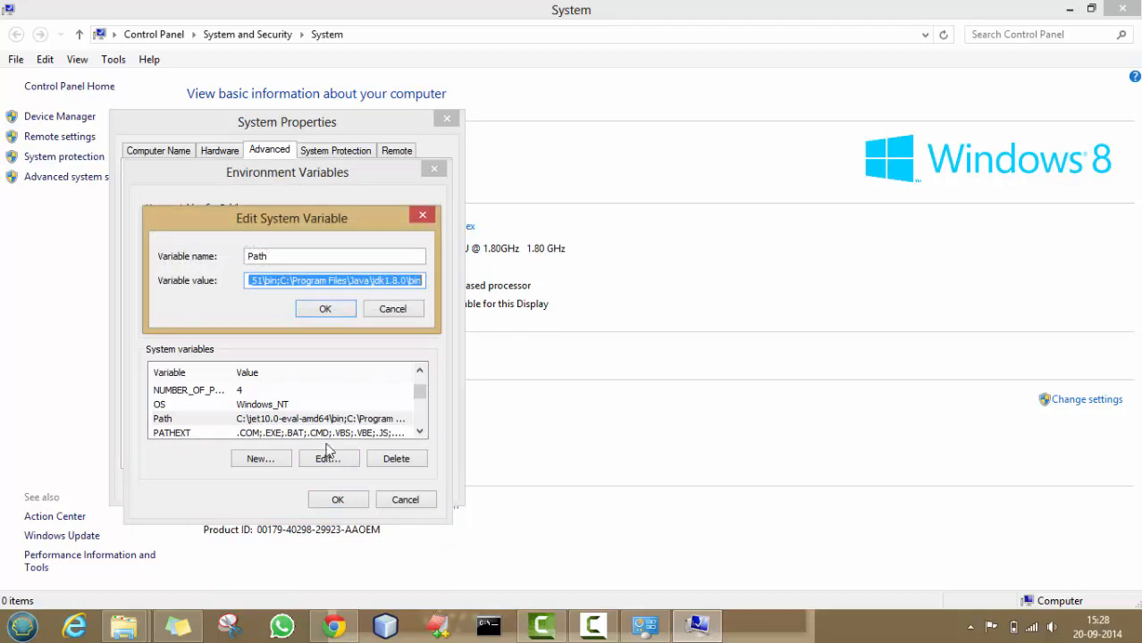
{"action": "left_click", "coordinate": [425, 280]}
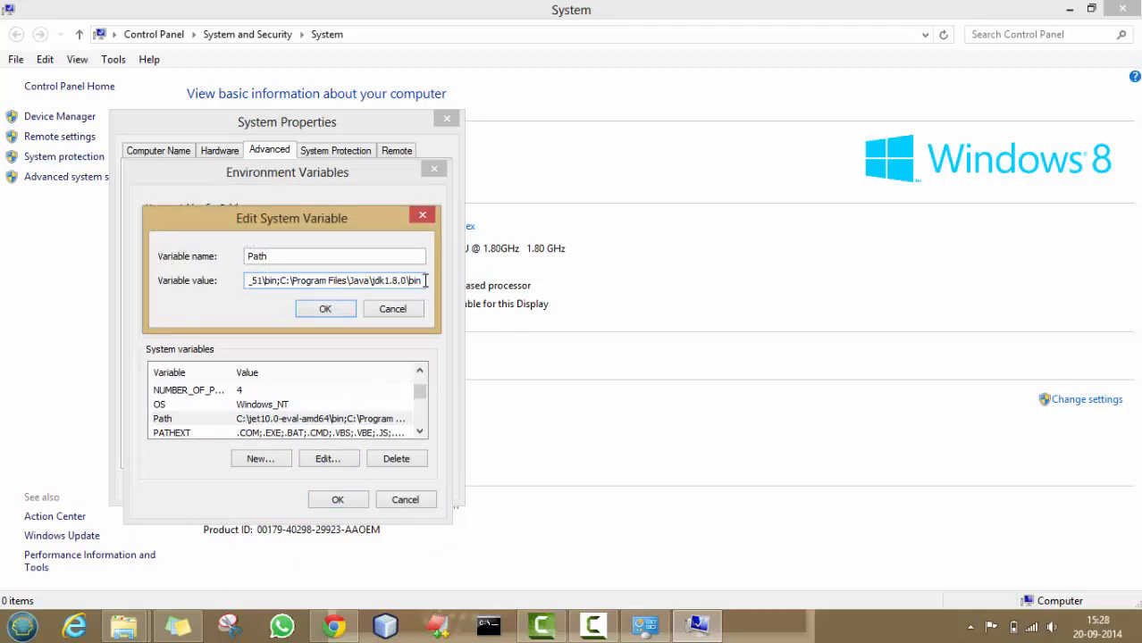
{"action": "left_click_drag", "start_coordinate": [425, 281], "coordinate": [282, 282]}
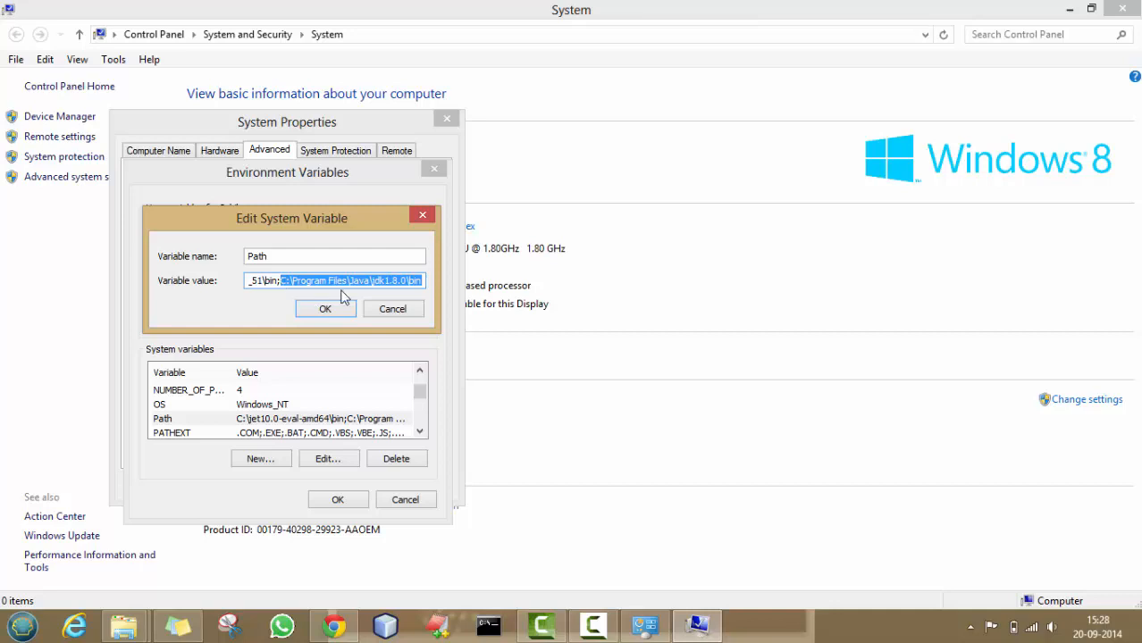
{"action": "key", "text": "Left"}
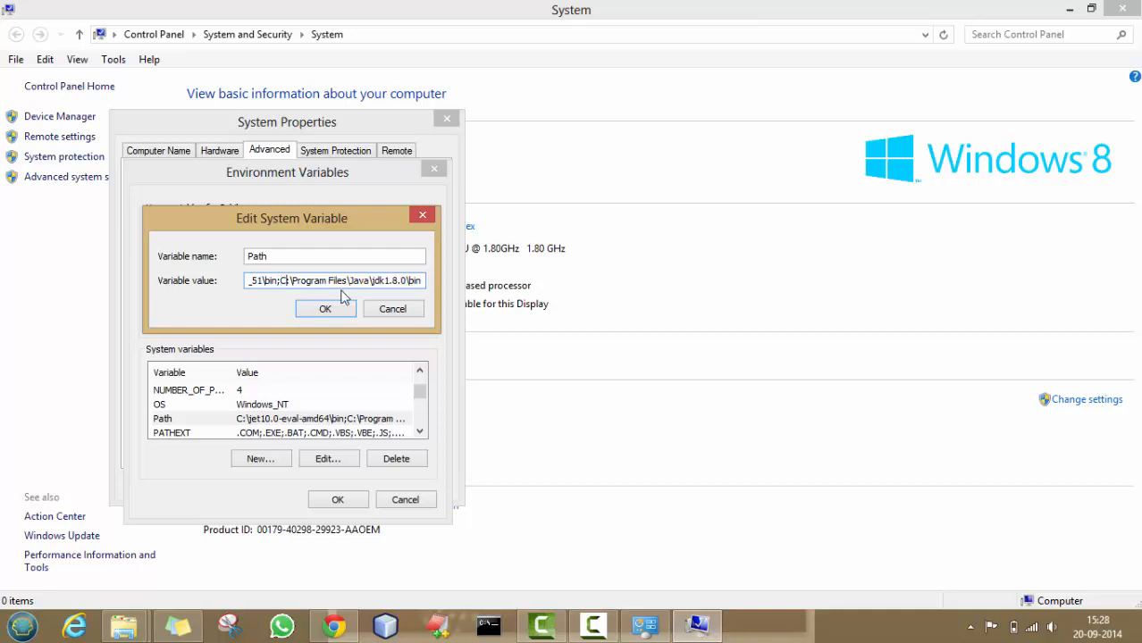
{"action": "key", "text": "Right"}
{"action": "key", "text": "Right"}
{"action": "key", "text": "Right"}
{"action": "key", "text": "Right"}
{"action": "key", "text": "Right"}
{"action": "key", "text": "Right"}
{"action": "key", "text": "Right"}
{"action": "key", "text": "Right"}
{"action": "key", "text": "Right"}
{"action": "key", "text": "Right"}
{"action": "key", "text": "Right"}
{"action": "key", "text": "Right"}
{"action": "key", "text": "Right"}
{"action": "key", "text": "Right"}
{"action": "key", "text": "Right"}
{"action": "key", "text": "Right"}
{"action": "key", "text": "Right"}
{"action": "key", "text": "Right"}
{"action": "key", "text": "Right"}
{"action": "key", "text": "Right"}
{"action": "type", "text": ";"}
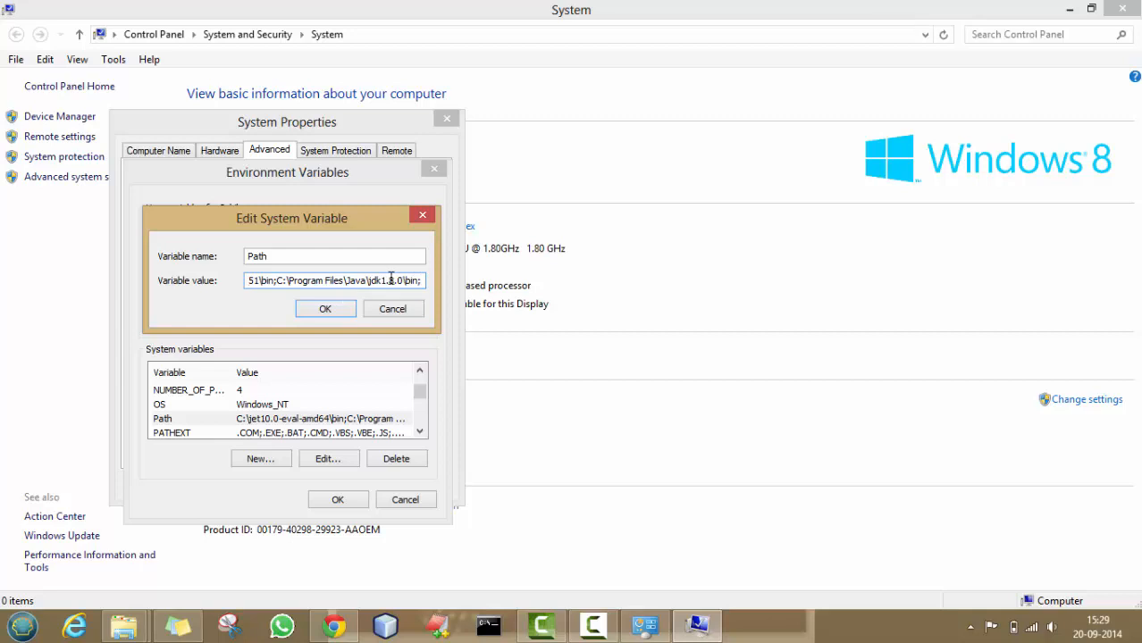
- Switch to the Computer window in File Explorer and browse to C:\Program Files\Java
{"action": "mouse_move", "coordinate": [134, 632]}
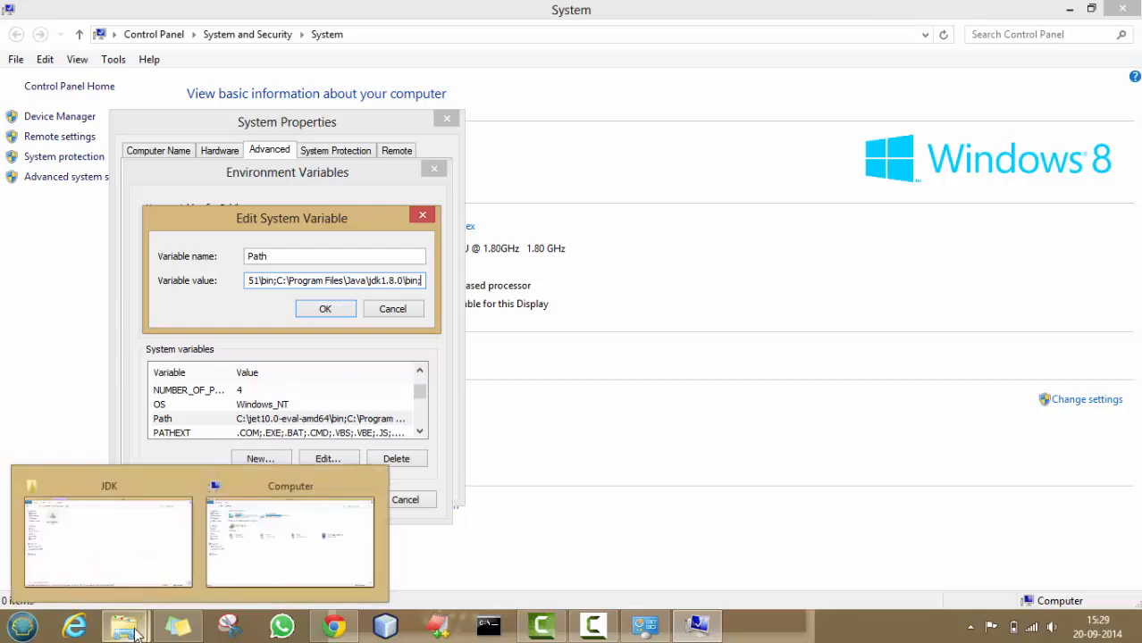
{"action": "left_click", "coordinate": [281, 520]}
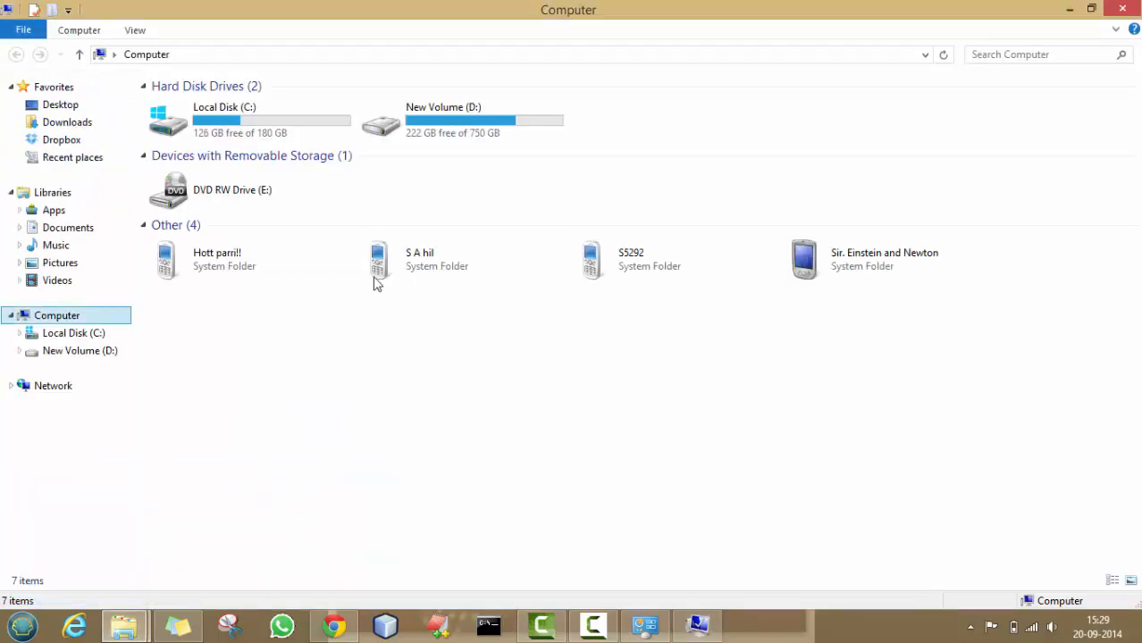
{"action": "double_click", "coordinate": [301, 121]}
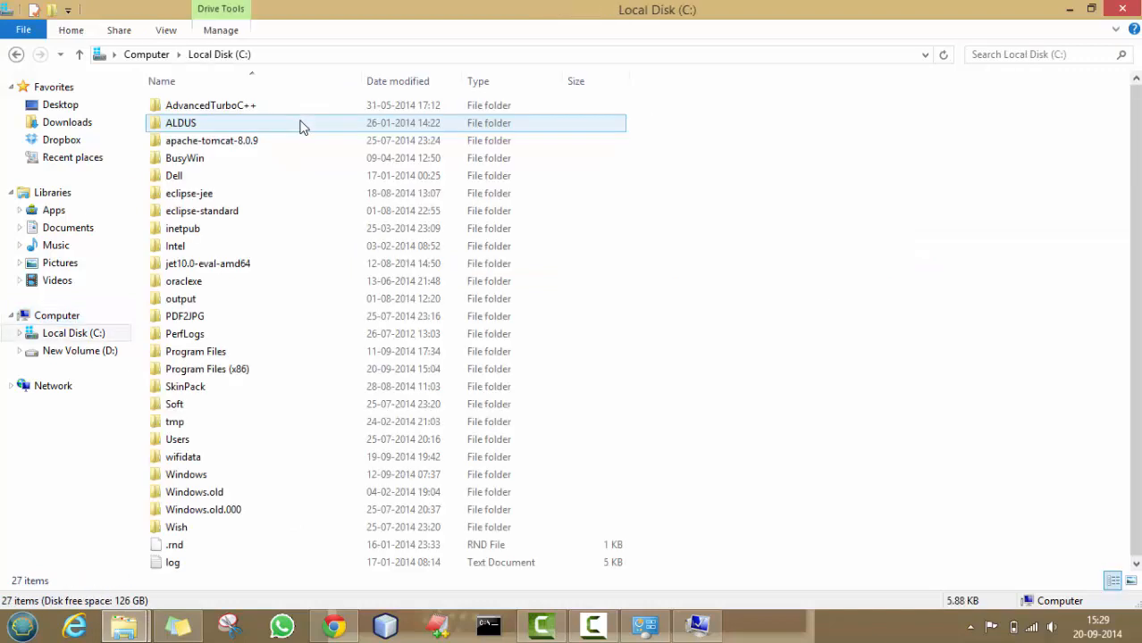
{"action": "left_click", "coordinate": [230, 352]}
{"action": "double_click", "coordinate": [230, 351]}
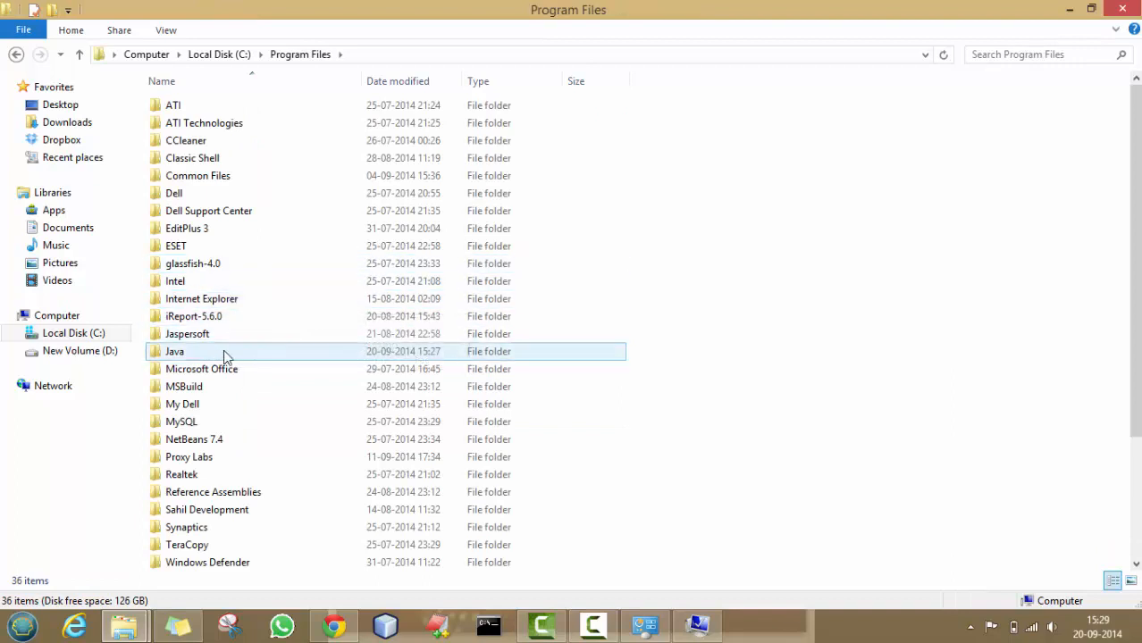
{"action": "double_click", "coordinate": [223, 351]}
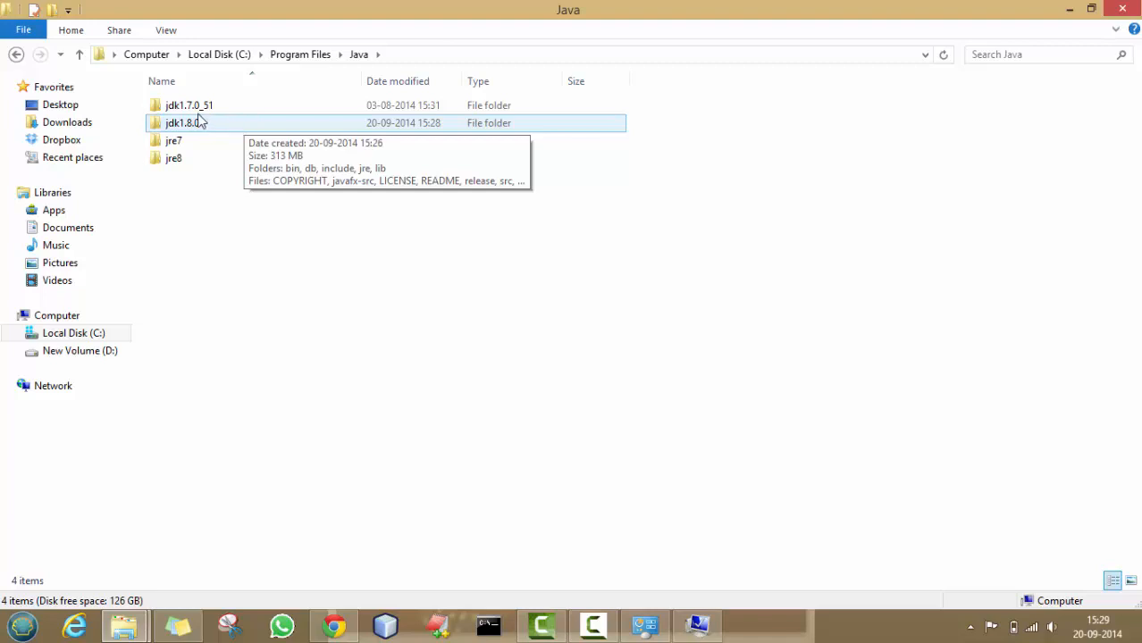
- Browse to the bin folder inside jdk1.8.0 and copy its address as text
{"action": "left_click", "coordinate": [251, 132]}
{"action": "double_click", "coordinate": [251, 133]}
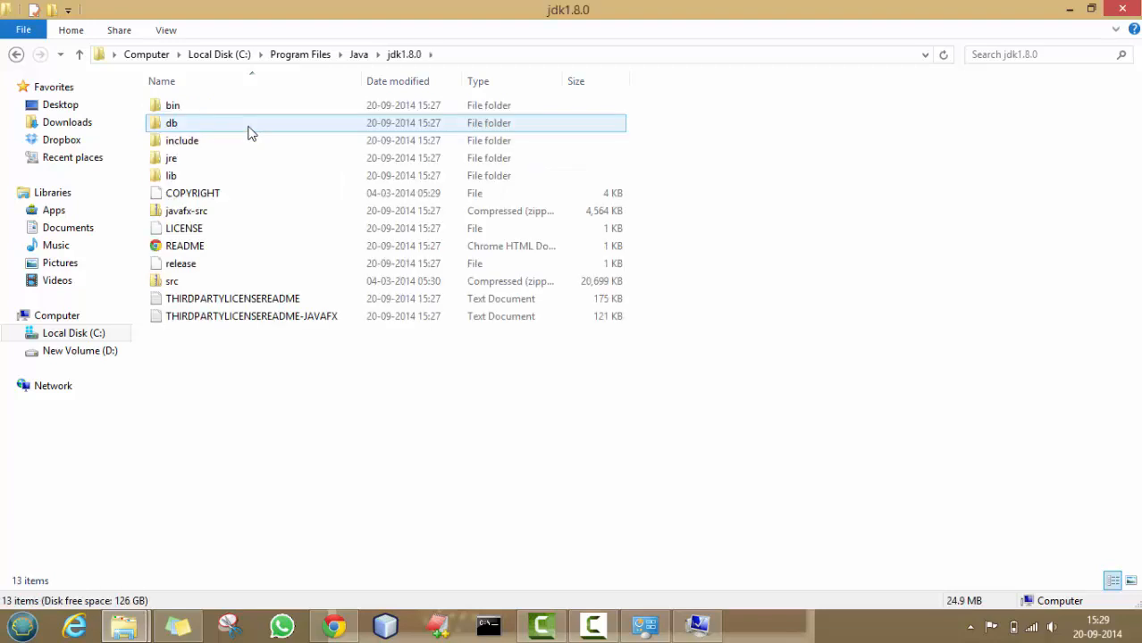
{"action": "double_click", "coordinate": [256, 109]}
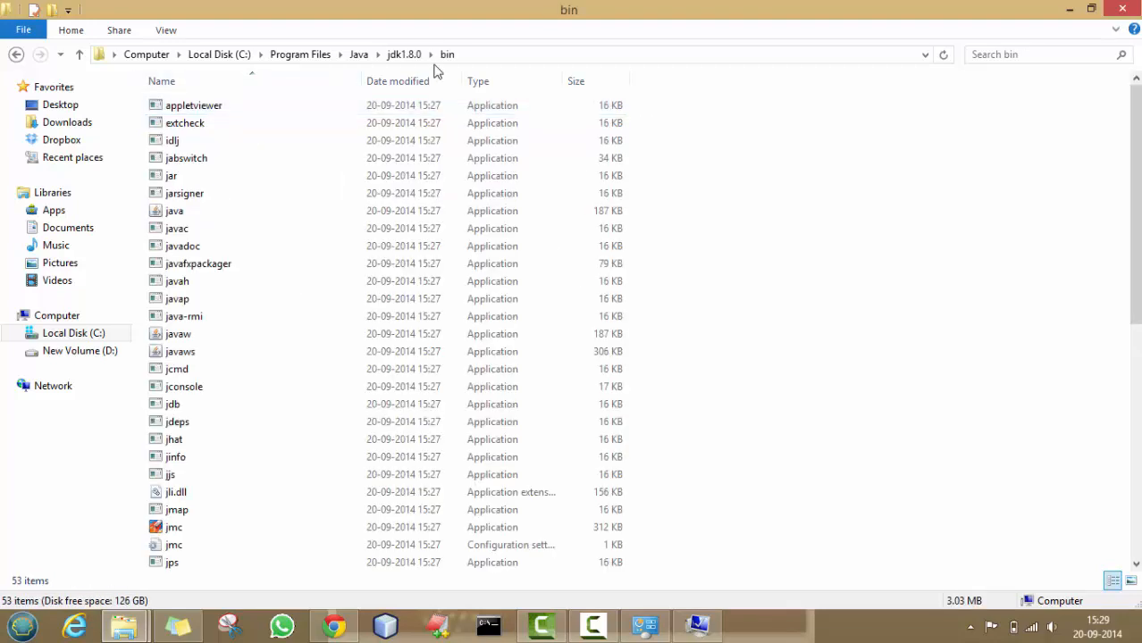
{"action": "right_click", "coordinate": [490, 59]}
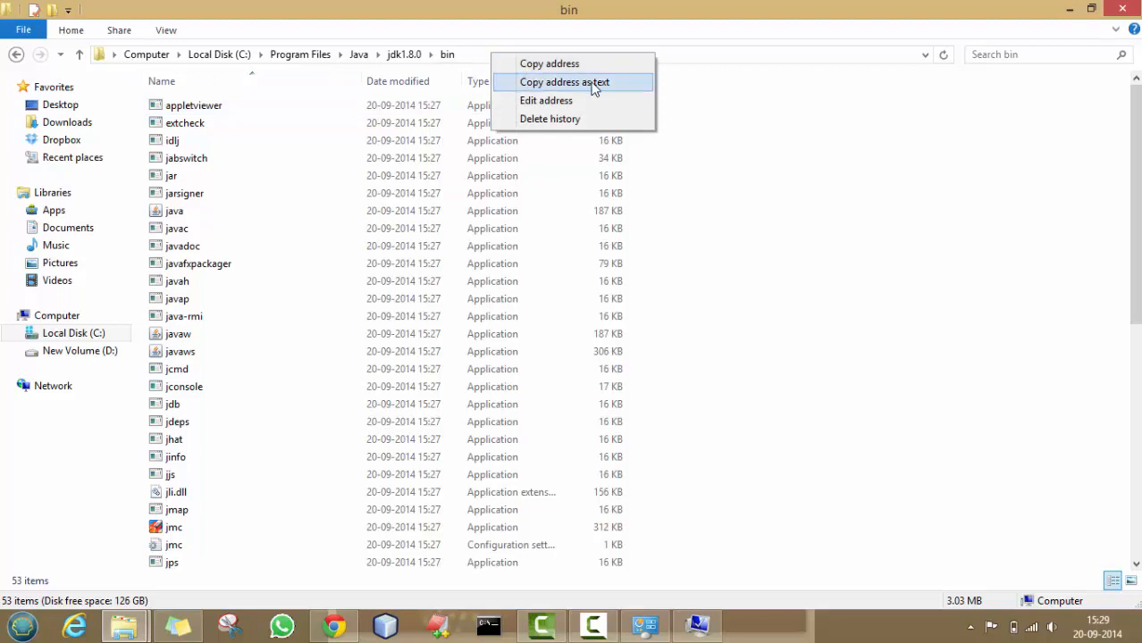
{"action": "left_click", "coordinate": [587, 83]}
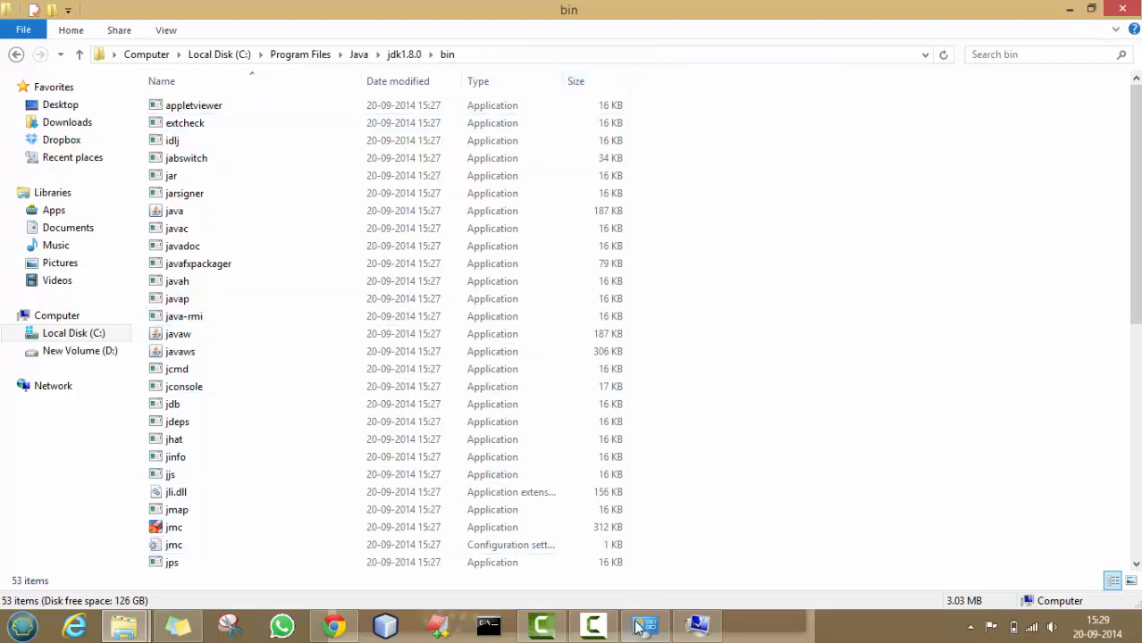
- Switch back to the Path system variable being edited and append the copied C:\Program Files\Java\jdk1.8.0\bin address to its value
{"action": "left_click", "coordinate": [698, 625]}
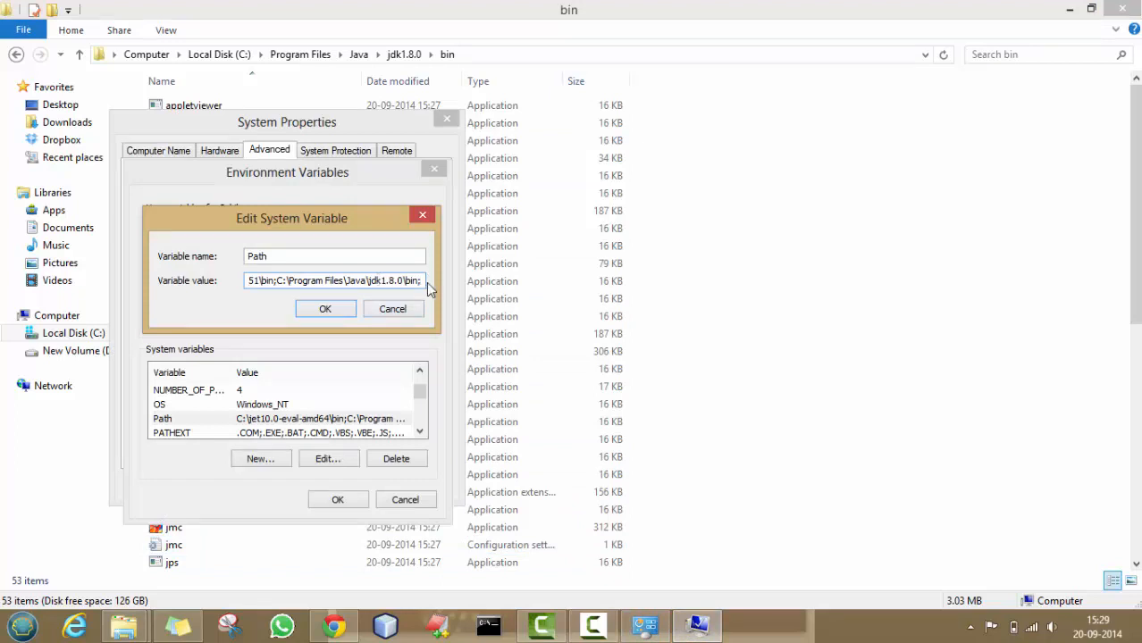
{"action": "key", "text": "ctrl+v"}
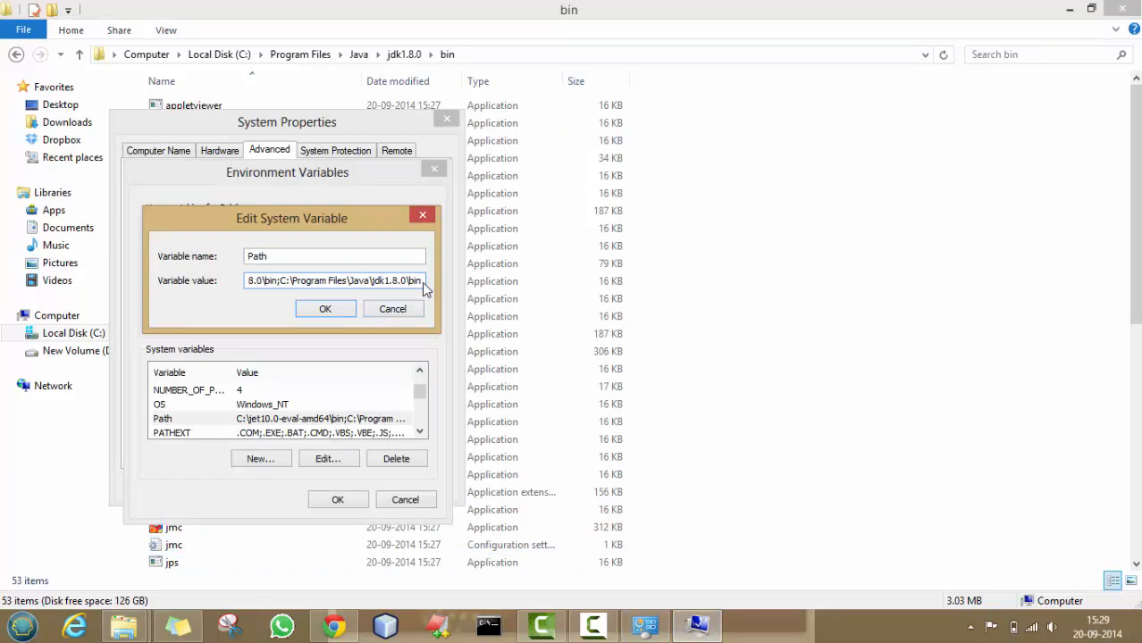
{"action": "left_click_drag", "start_coordinate": [421, 282], "coordinate": [279, 281]}
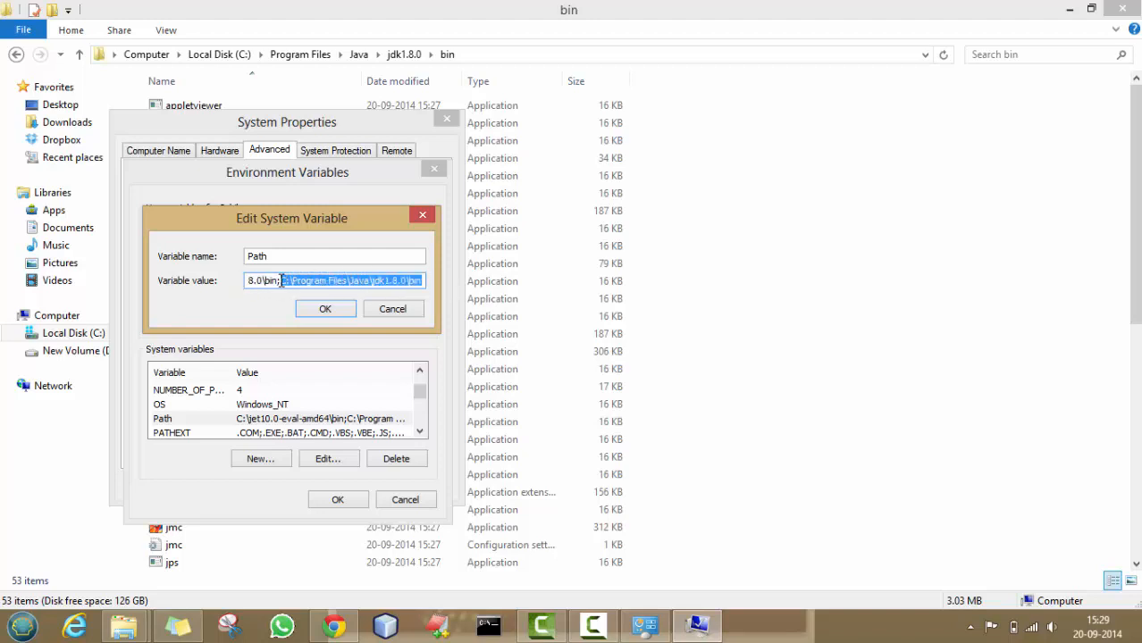
- Delete both jdk1.8.0\bin entries from the end of the Path value, keeping the semicolon after jdk1.7.0_51\bin
{"action": "key", "text": "End"}
{"action": "key", "text": "BackSpace"}
{"action": "key", "text": "BackSpace"}
{"action": "key", "text": "BackSpace"}
{"action": "key", "text": "BackSpace"}
{"action": "key", "text": "BackSpace"}
{"action": "key", "text": "BackSpace"}
{"action": "key", "text": "BackSpace"}
{"action": "key", "text": "BackSpace"}
{"action": "key", "text": "BackSpace"}
{"action": "key", "text": "BackSpace"}
{"action": "key", "text": "BackSpace"}
{"action": "key", "text": "BackSpace"}
{"action": "key", "text": "BackSpace"}
{"action": "key", "text": "BackSpace"}
{"action": "key", "text": "BackSpace"}
{"action": "key", "text": "BackSpace"}
{"action": "key", "text": "BackSpace"}
{"action": "key", "text": "BackSpace"}
{"action": "key", "text": "BackSpace"}
{"action": "key", "text": "BackSpace"}
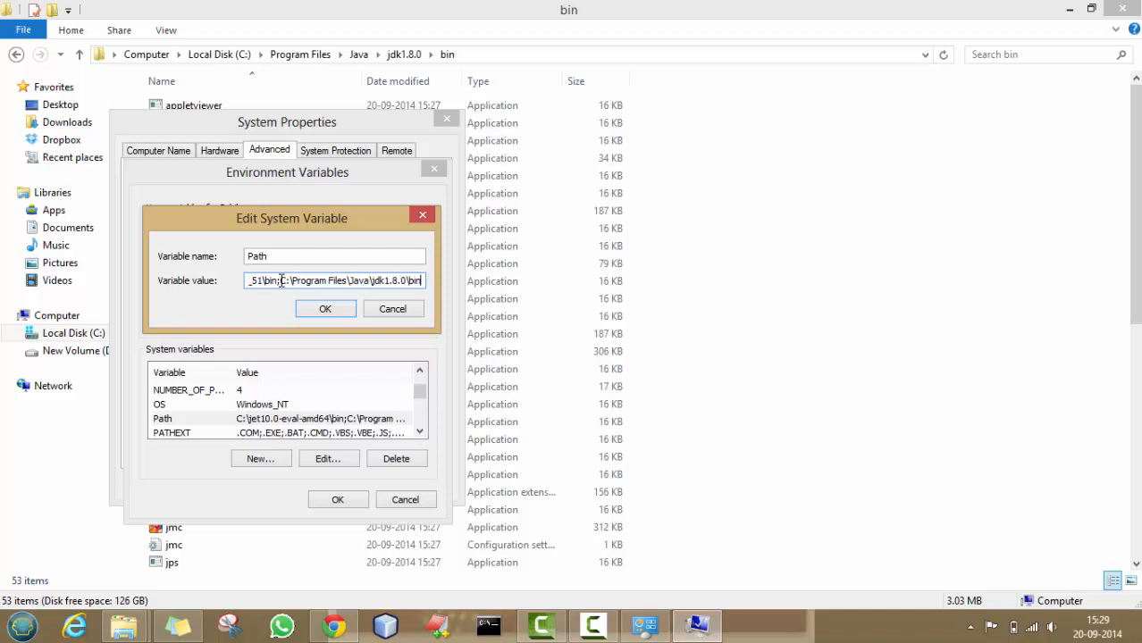
{"action": "key", "text": "BackSpace"}
{"action": "key", "text": "BackSpace"}
{"action": "key", "text": "BackSpace"}
{"action": "key", "text": "BackSpace"}
{"action": "key", "text": "BackSpace"}
{"action": "key", "text": "BackSpace"}
{"action": "key", "text": "BackSpace"}
{"action": "key", "text": "BackSpace"}
{"action": "key", "text": "BackSpace"}
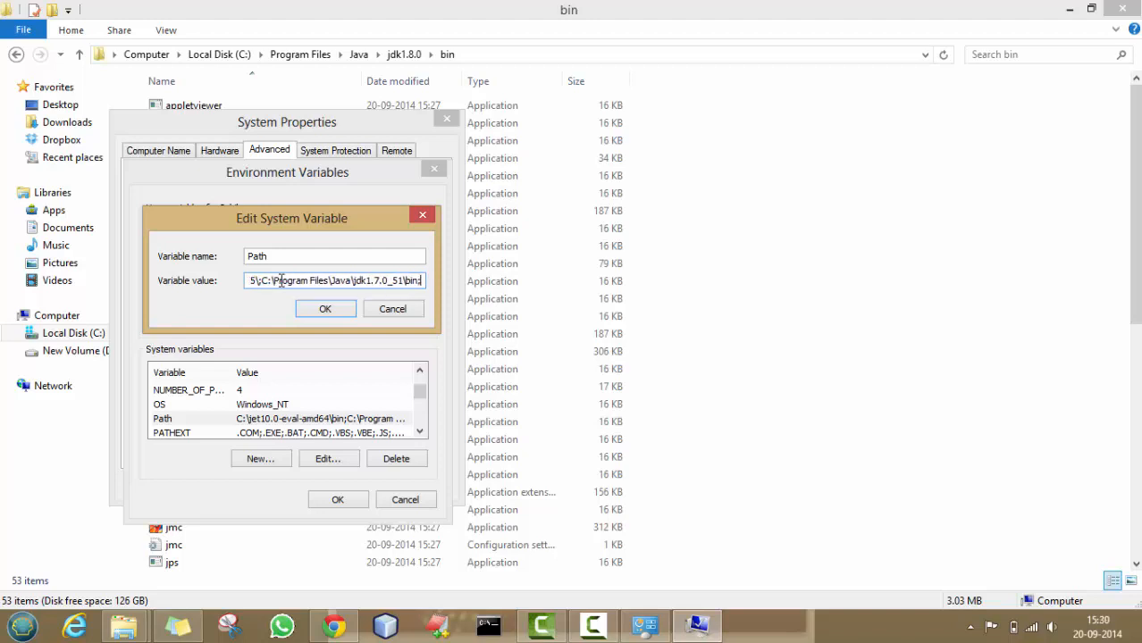
- Append the copied C:\Program Files\Java\jdk1.8.0\bin address to the end of the Path value and confirm the variable
{"action": "right_click", "coordinate": [422, 283]}
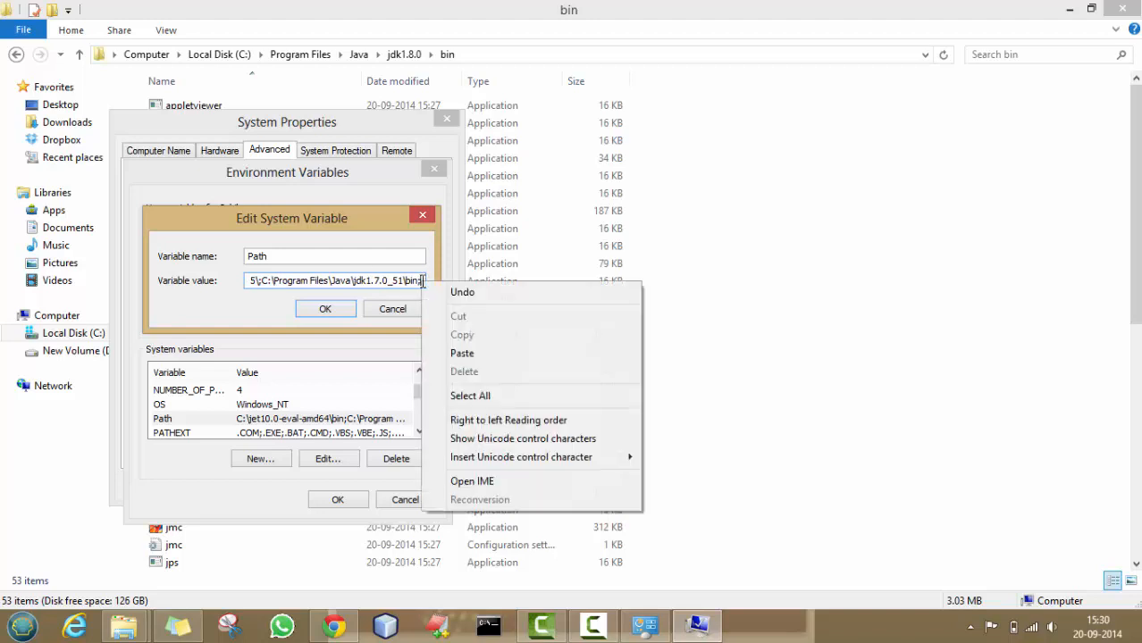
{"action": "left_click", "coordinate": [462, 353]}
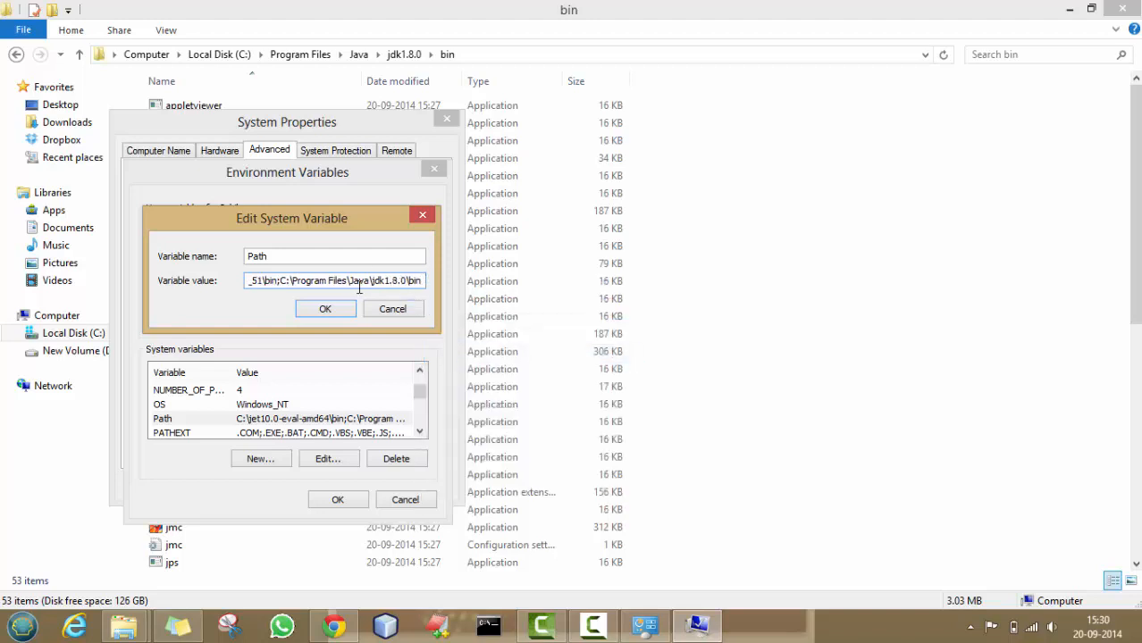
{"action": "left_click_drag", "start_coordinate": [280, 282], "coordinate": [422, 282]}
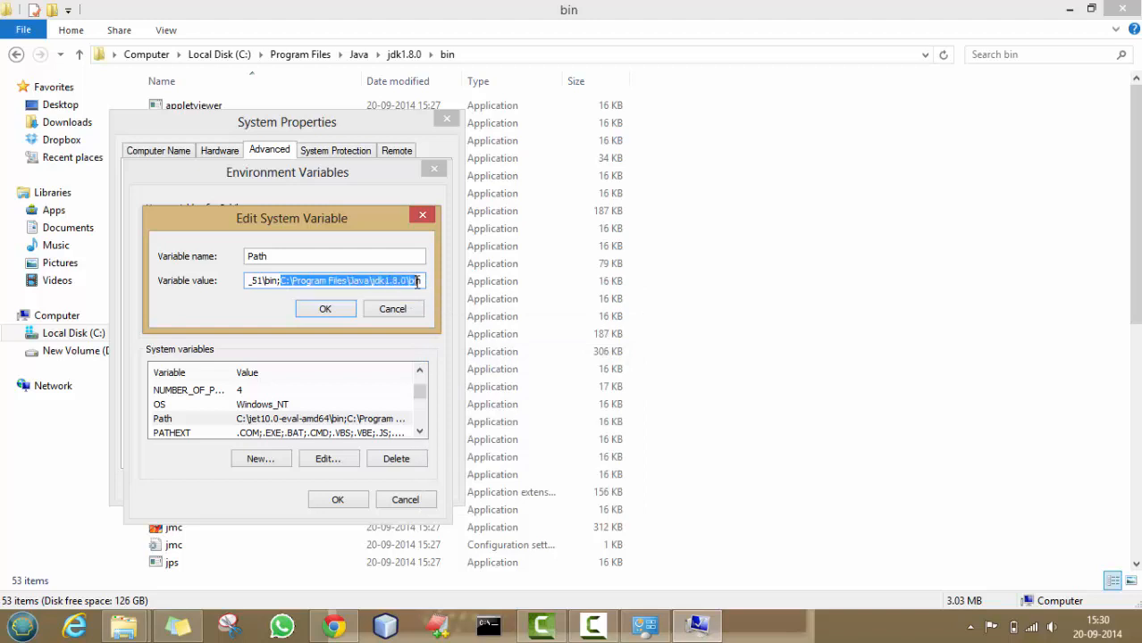
{"action": "left_click", "coordinate": [327, 308]}
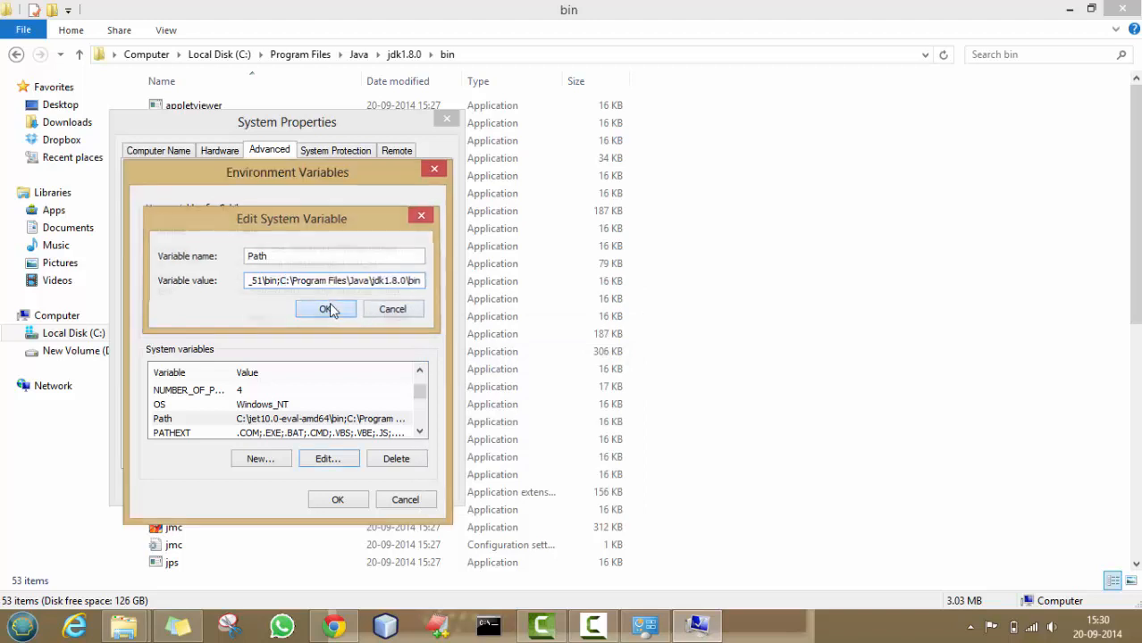
- Apply the environment variable and system property changes, and close the bin folder and System windows
{"action": "left_click", "coordinate": [338, 500]}
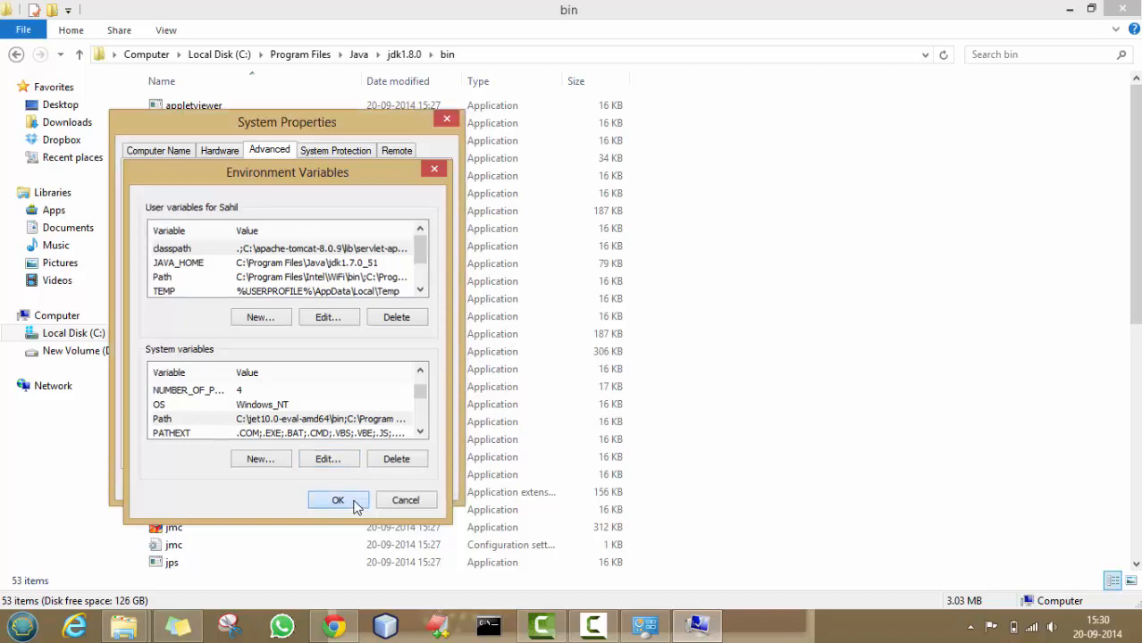
{"action": "left_click", "coordinate": [294, 483]}
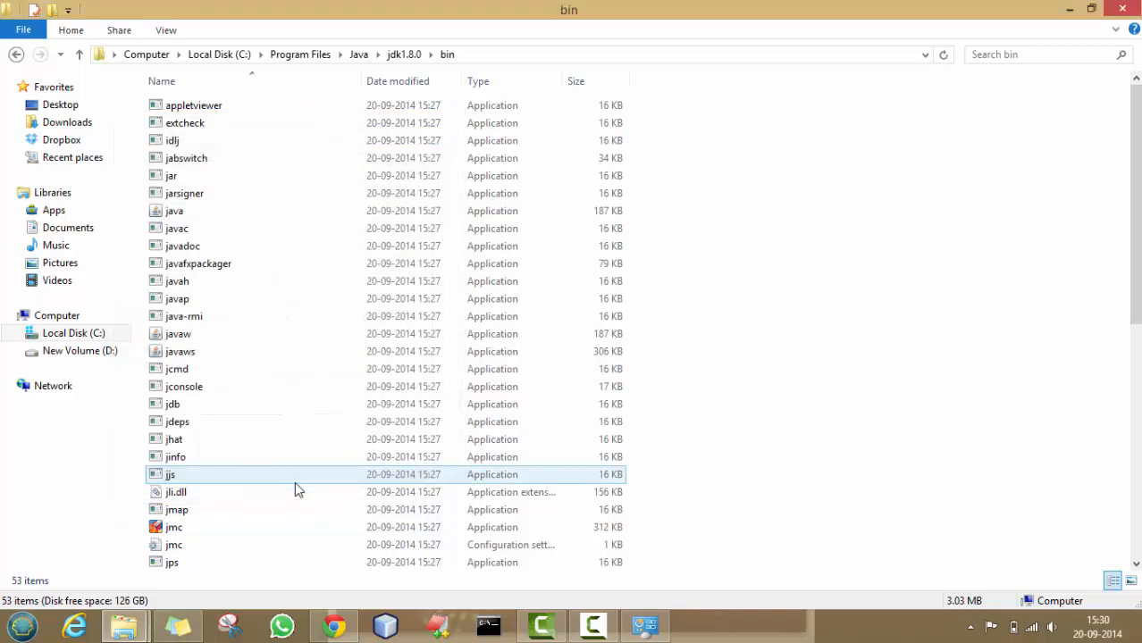
{"action": "left_click", "coordinate": [1117, 6]}
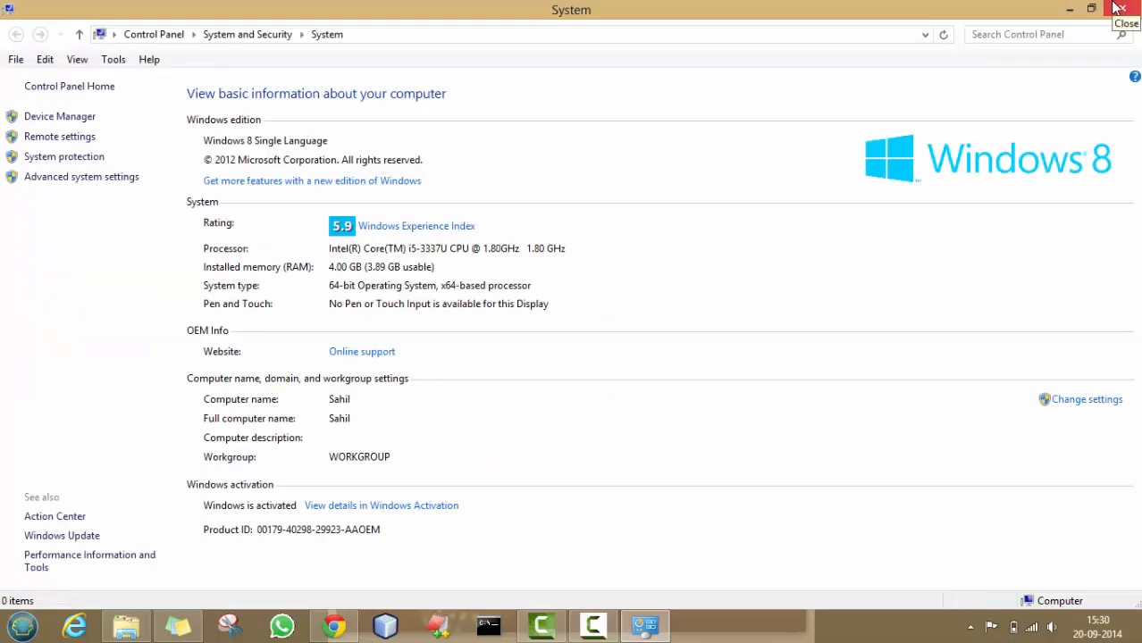
{"action": "left_click", "coordinate": [1116, 7]}
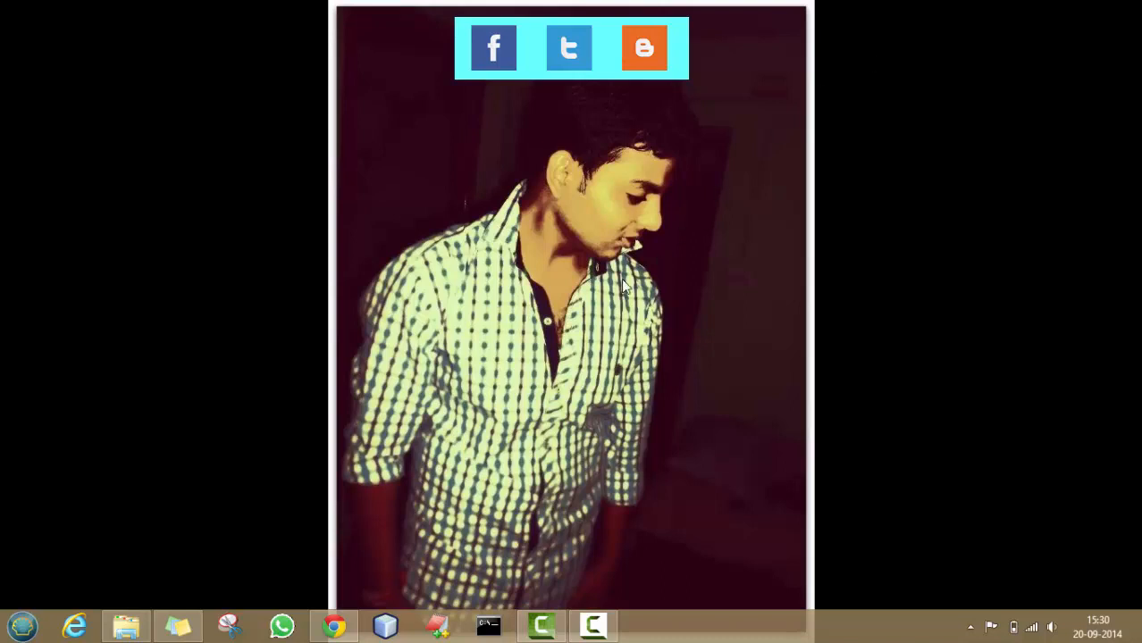
- Open EditPlus and create a new Java file from the Java template
{"action": "left_click", "coordinate": [439, 625]}
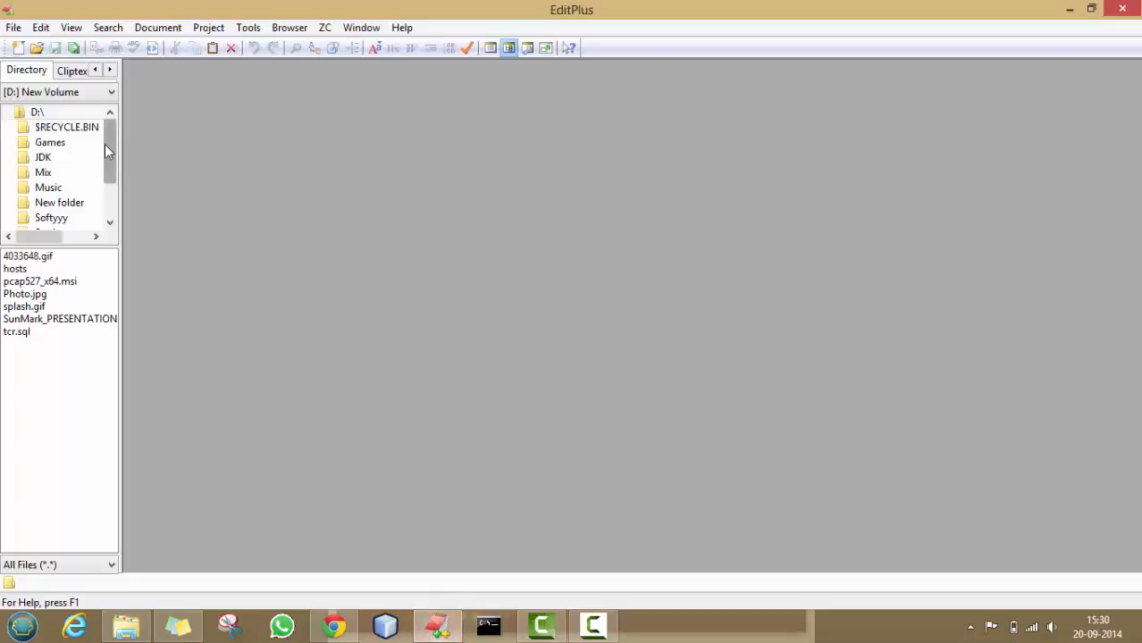
{"action": "left_click", "coordinate": [14, 30]}
{"action": "mouse_move", "coordinate": [16, 47]}
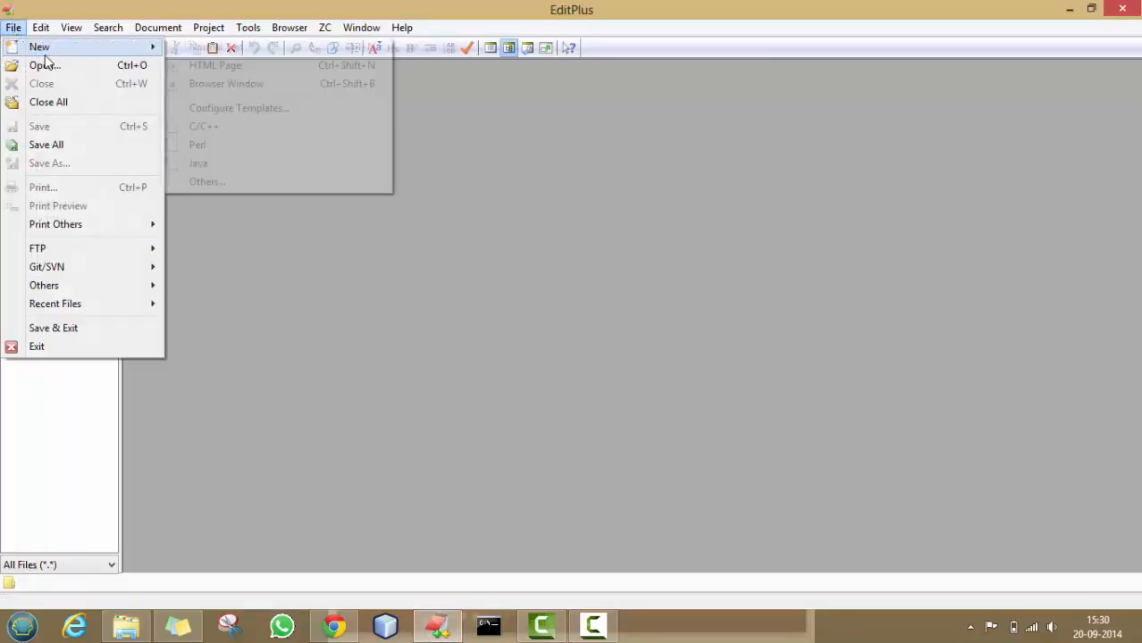
{"action": "left_click", "coordinate": [205, 165]}
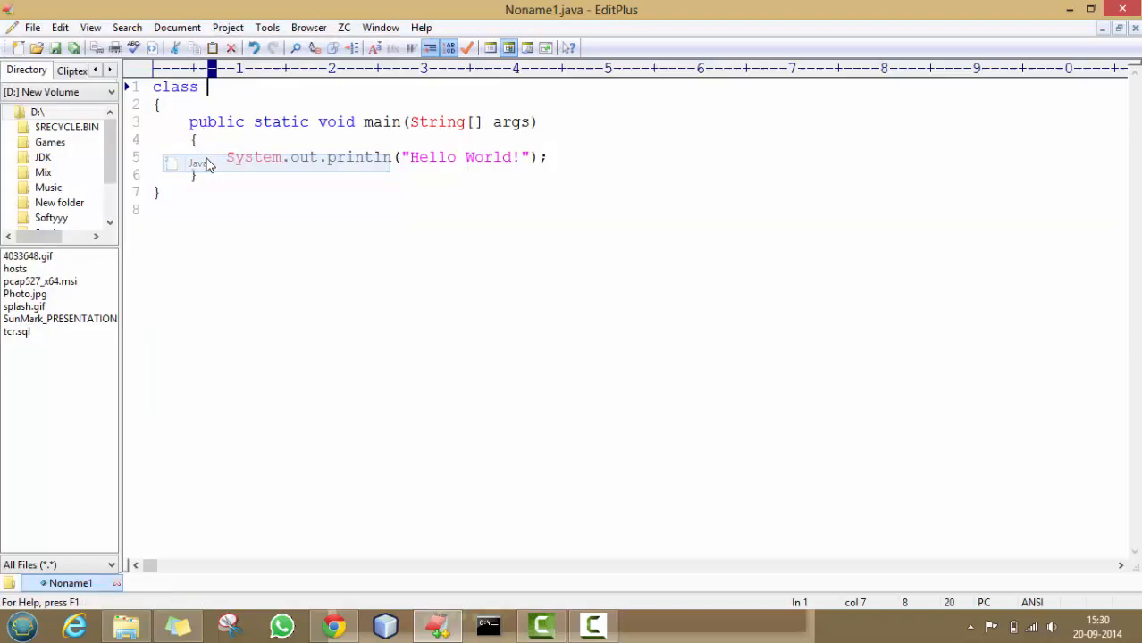
{"action": "type", "text": "Sahi"}
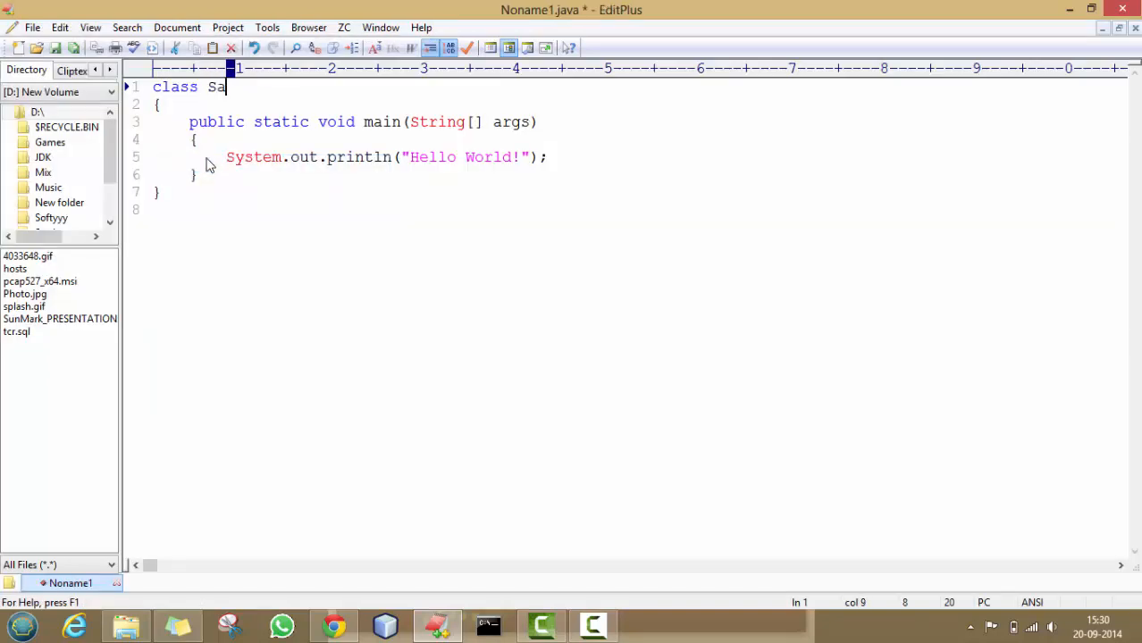
{"action": "key", "text": "BackSpace"}
{"action": "key", "text": "BackSpace"}
{"action": "key", "text": "BackSpace"}
{"action": "key", "text": "BackSpace"}
- Name the class in the new Java file Test
{"action": "type", "text": "Tset"}
{"action": "key", "text": "Left"}
{"action": "key", "text": "BackSpace"}
{"action": "key", "text": "BackSpace"}
{"action": "type", "text": "es"}
- Replace the Hello World! text in the println statement with the author's full name
{"action": "key", "text": "Down"}
{"action": "key", "text": "Down"}
{"action": "key", "text": "Down"}
{"action": "key", "text": "Down"}
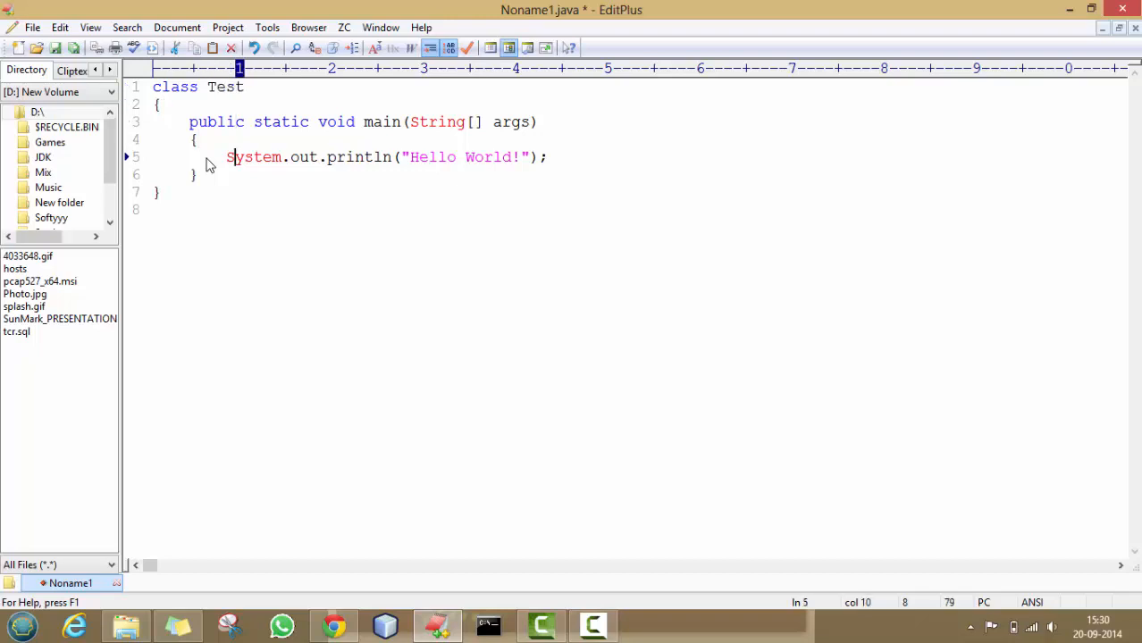
{"action": "key", "text": "Right"}
{"action": "key", "text": "Right"}
{"action": "key", "text": "Right"}
{"action": "key", "text": "Right"}
{"action": "key", "text": "Right"}
{"action": "key", "text": "Right"}
{"action": "key", "text": "Right"}
{"action": "key", "text": "Right"}
{"action": "key", "text": "Right"}
{"action": "key", "text": "Right"}
{"action": "key", "text": "Right"}
{"action": "key", "text": "Right"}
{"action": "key", "text": "Right"}
{"action": "key", "text": "Right"}
{"action": "key", "text": "Right"}
{"action": "key", "text": "Right"}
{"action": "key", "text": "Right"}
{"action": "key", "text": "Right"}
{"action": "key", "text": "Right"}
{"action": "key", "text": "Right"}
{"action": "key", "text": "Left"}
{"action": "key", "text": "Left"}
{"action": "key", "text": "Left"}
{"action": "key", "text": "shift+Right"}
{"action": "key", "text": "shift+Right"}
{"action": "key", "text": "shift+Right"}
{"action": "key", "text": "shift+Right"}
{"action": "key", "text": "shift+Right"}
{"action": "key", "text": "shift+Right"}
{"action": "key", "text": "shift+Right"}
{"action": "key", "text": "shift+Right"}
{"action": "key", "text": "shift+Right"}
{"action": "key", "text": "shift+Right"}
{"action": "key", "text": "shift+Right"}
{"action": "key", "text": "shift+Right"}
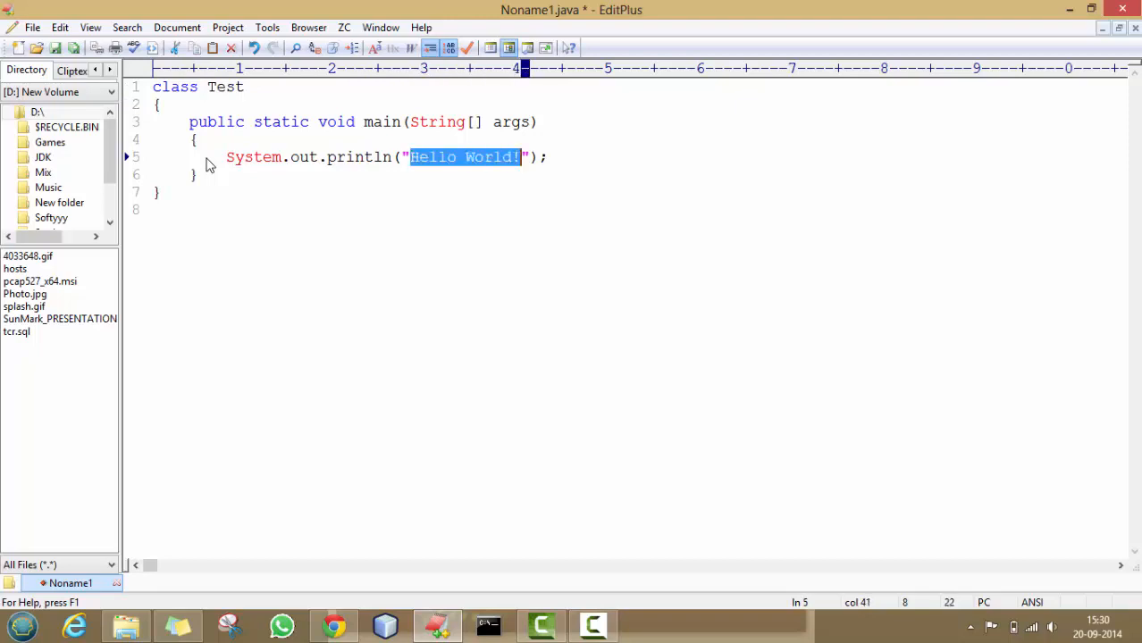
{"action": "key", "text": "BackSpace"}
{"action": "type", "text": "Sahil Garg"}
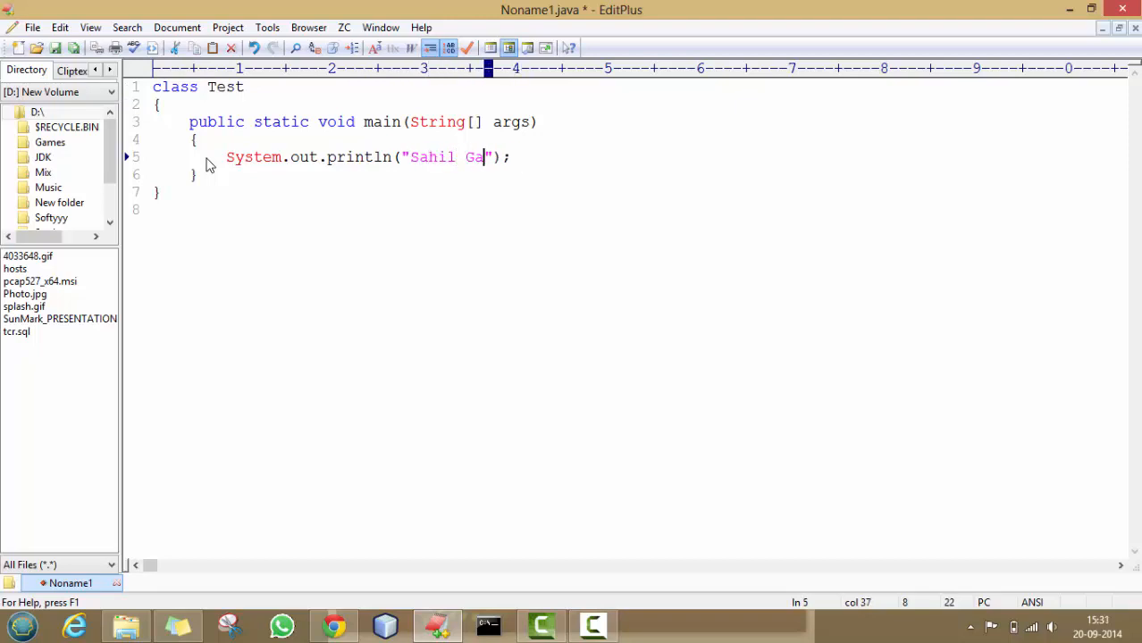
- Save the Java file as Test.java on New Volume (D:)
{"action": "left_click", "coordinate": [32, 26]}
{"action": "left_click", "coordinate": [75, 130]}
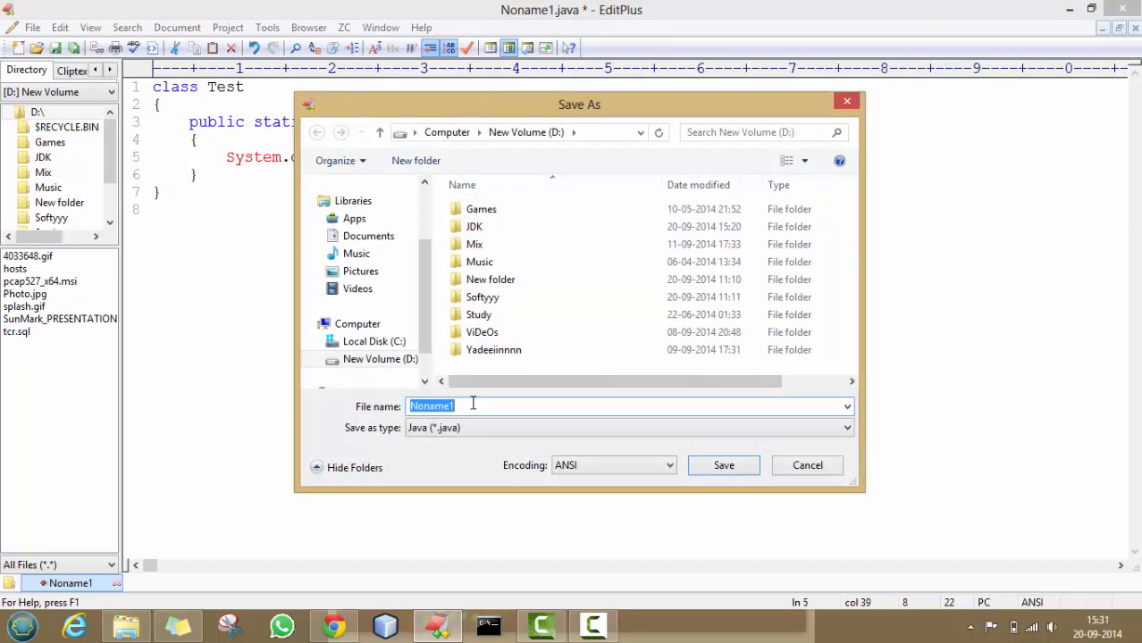
{"action": "type", "text": "Test.java"}
{"action": "left_click", "coordinate": [731, 466]}
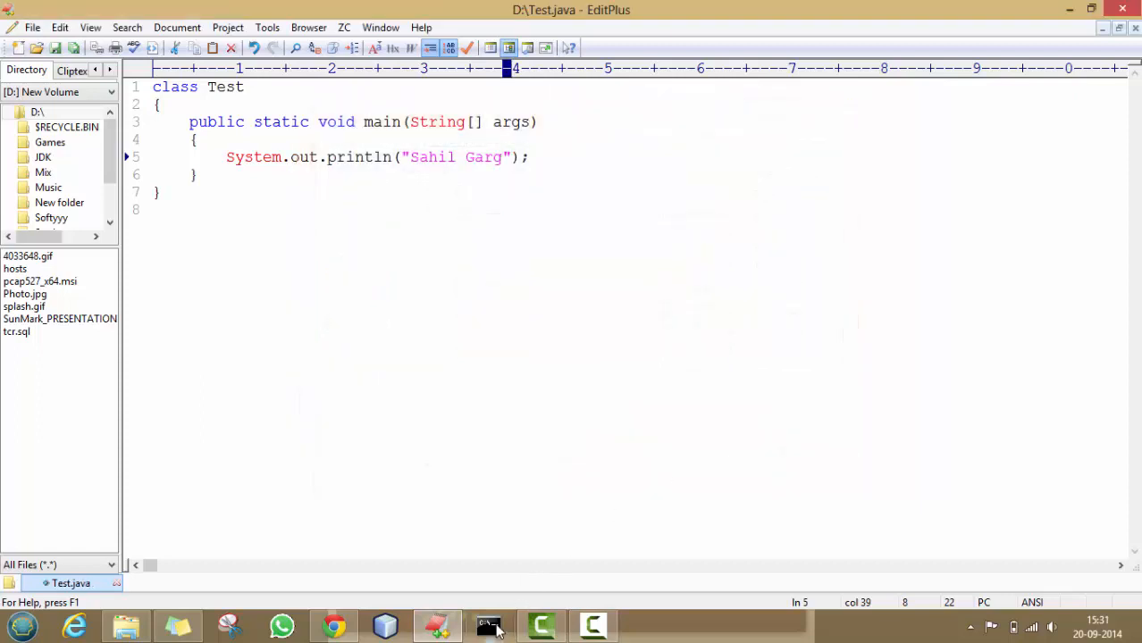
- Open Command Prompt, change to the D: drive and compile the file with javac Test.java
{"action": "left_click", "coordinate": [487, 624]}
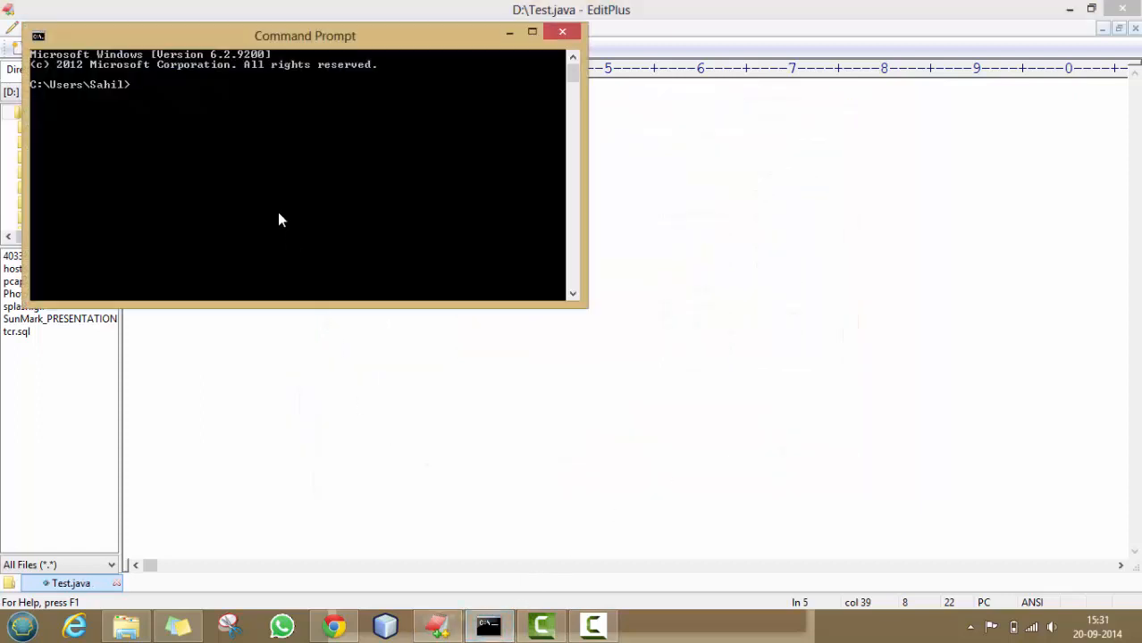
{"action": "type", "text": "D:"}
{"action": "key", "text": "Return"}
{"action": "type", "text": "javac Test.java"}
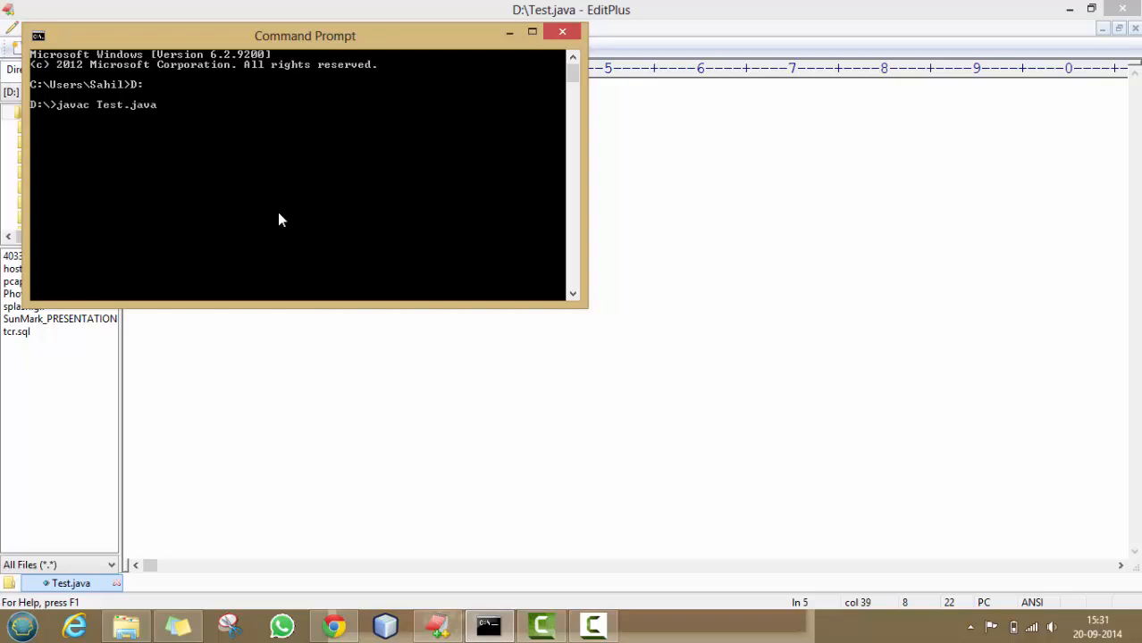
{"action": "key", "text": "Return"}
- Run the compiled program with java Test, and close Command Prompt and EditPlus
{"action": "type", "text": "java Test"}
{"action": "key", "text": "Return"}
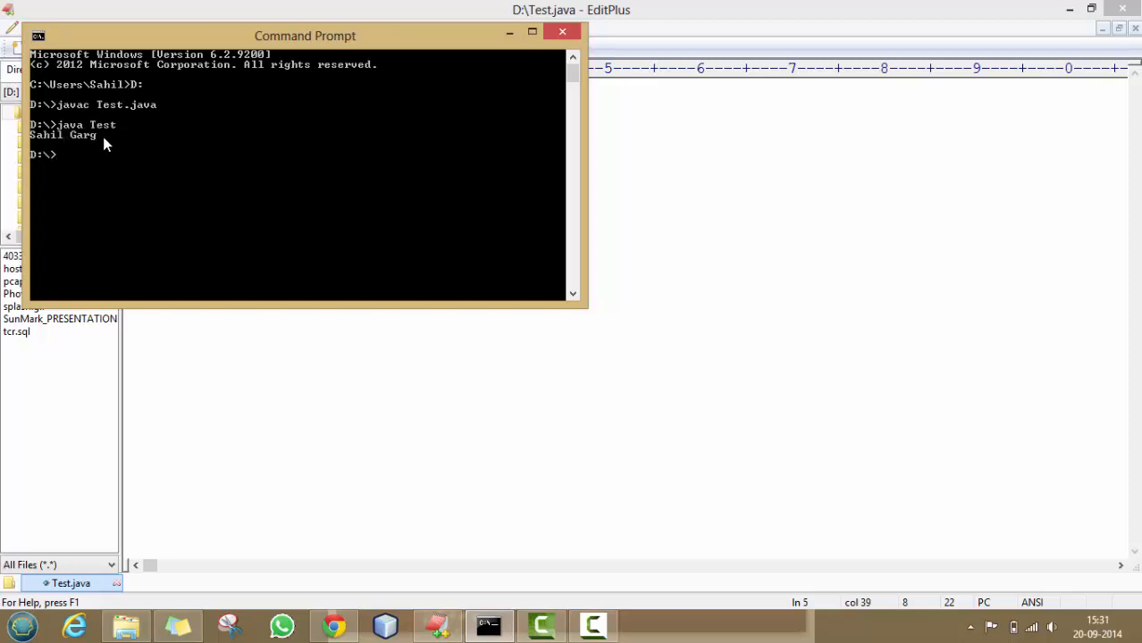
{"action": "left_click", "coordinate": [564, 33]}
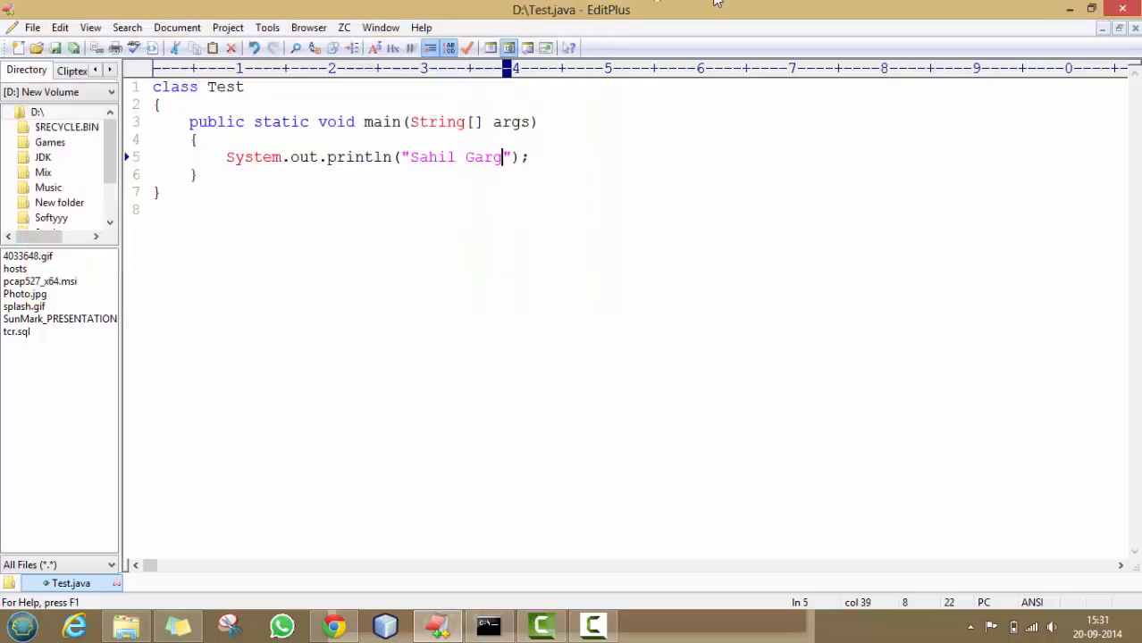
{"action": "left_click", "coordinate": [1122, 8]}
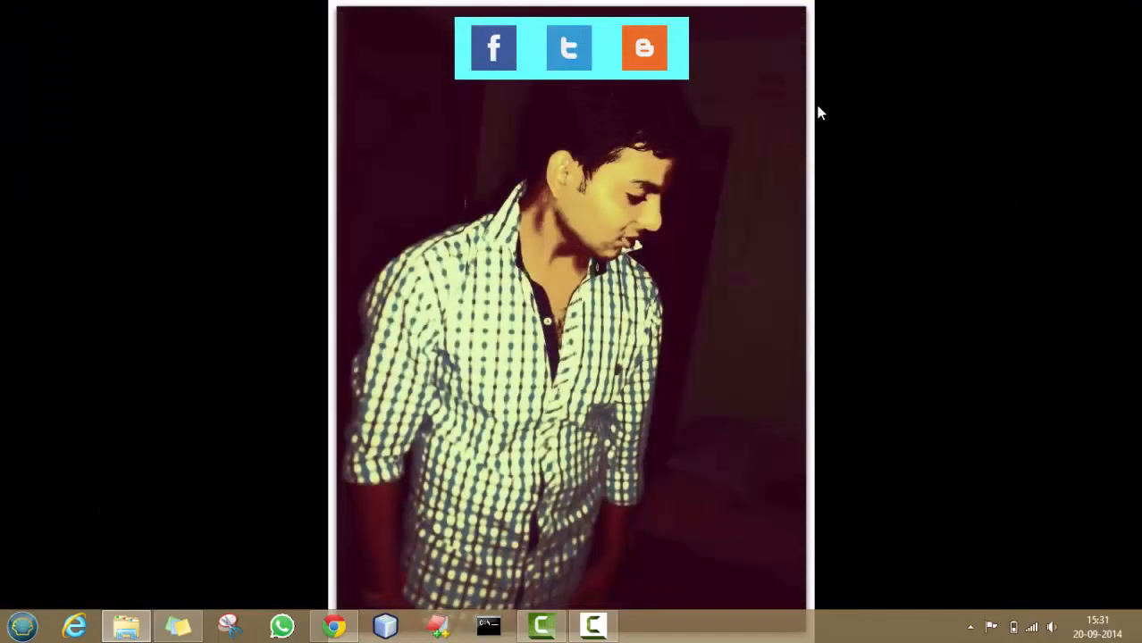